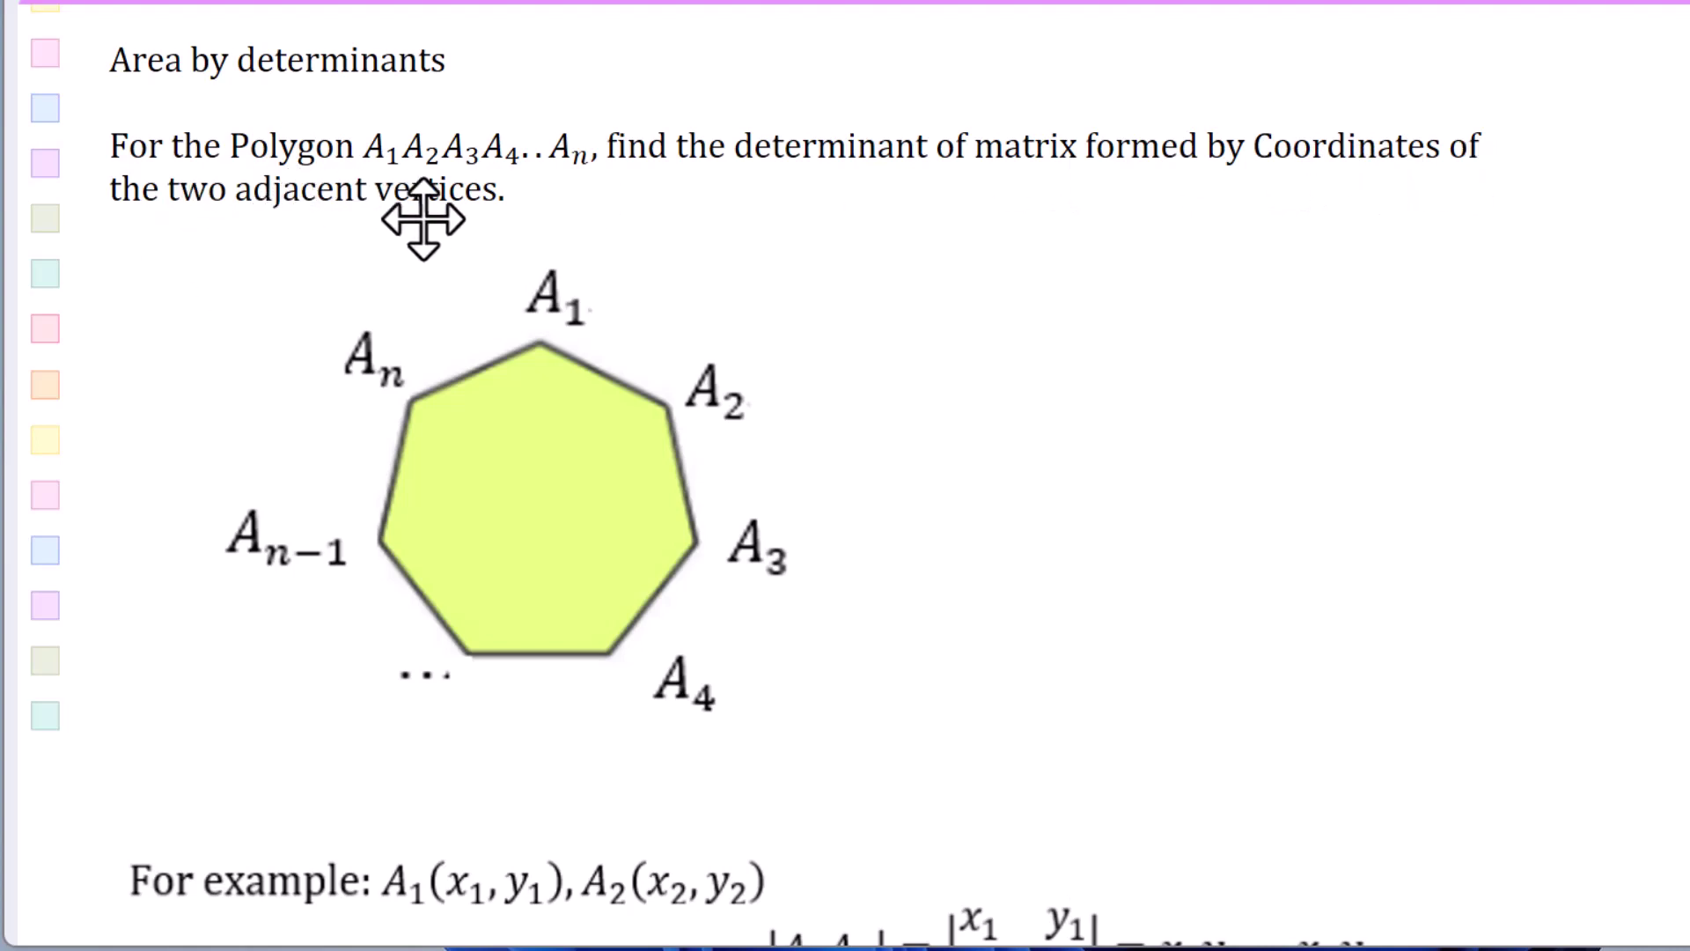
# Scroll past the area formula to the GeoGebra graph with the leaf on the x-axis.
pyautogui.scroll(-2, 264, 535)
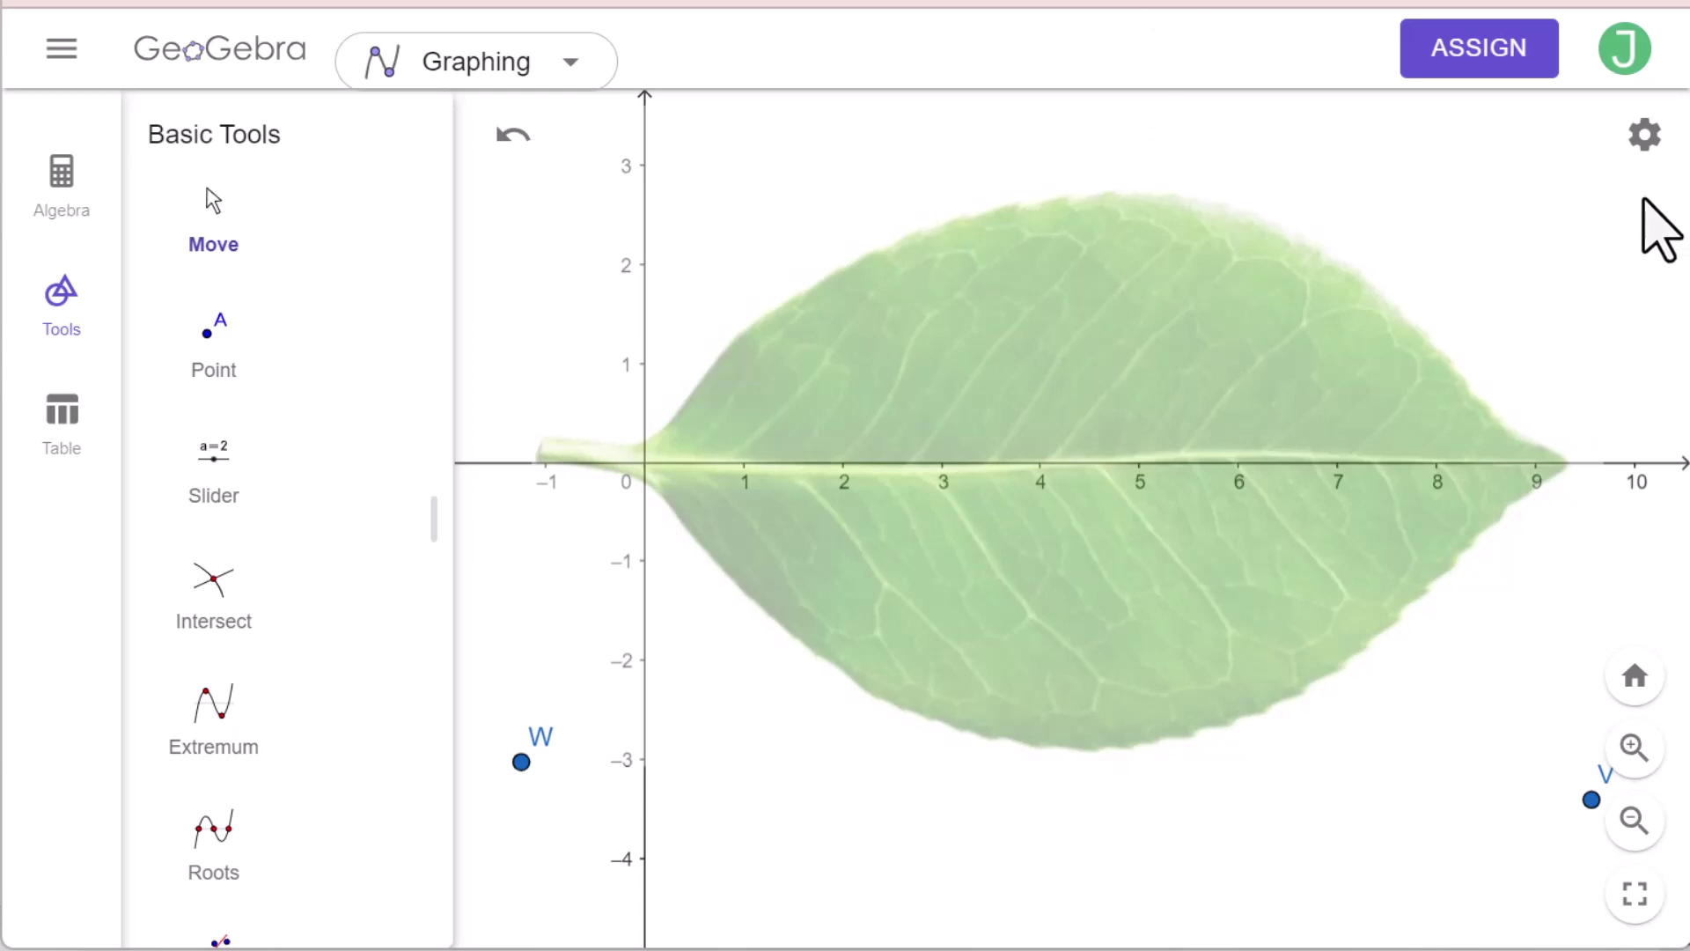
# Change global Rounding from 3 to 10 Decimal Places and close the Settings panel.
pyautogui.click(1642, 134)
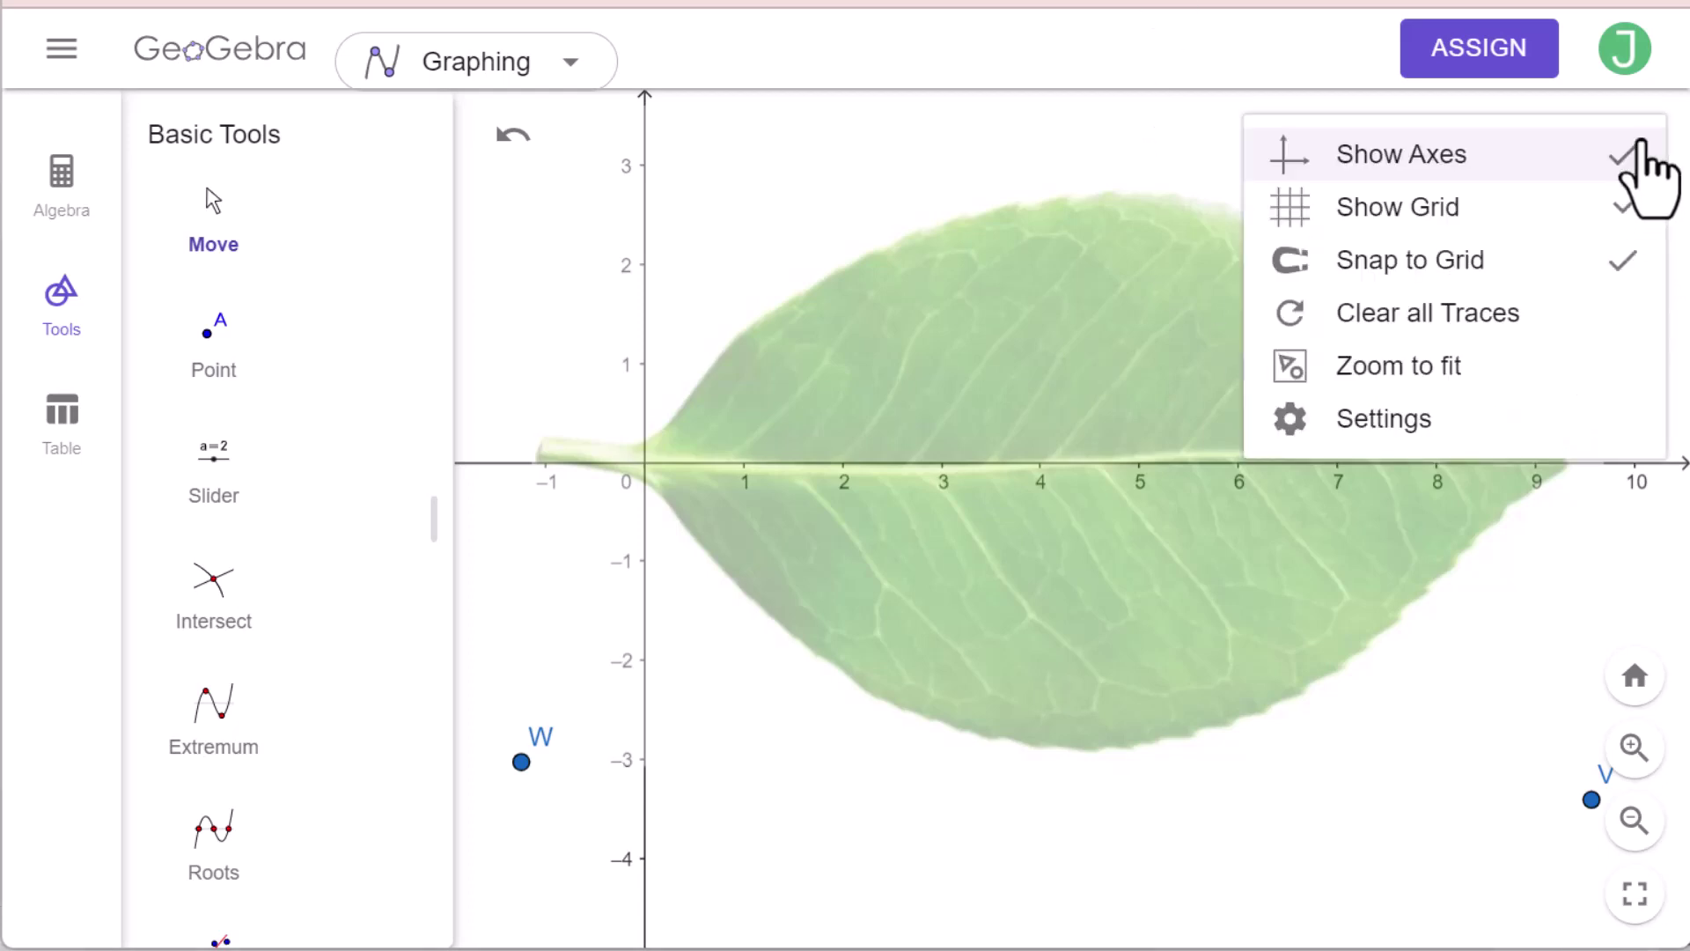
pyautogui.click(1373, 421)
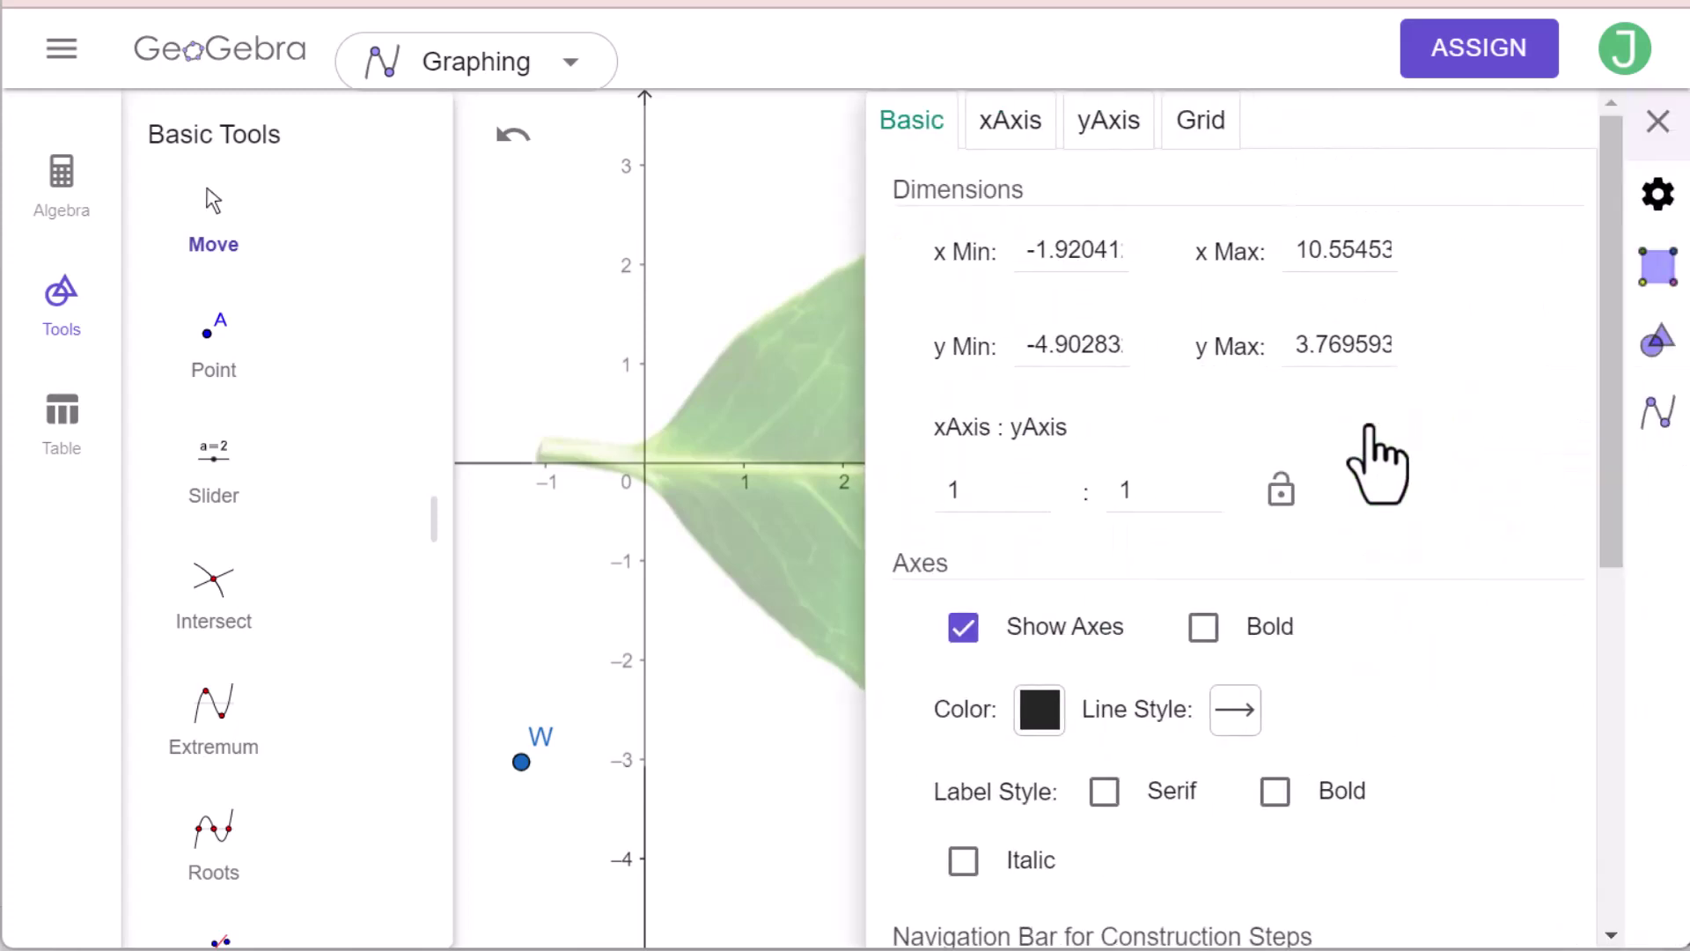
pyautogui.click(1659, 198)
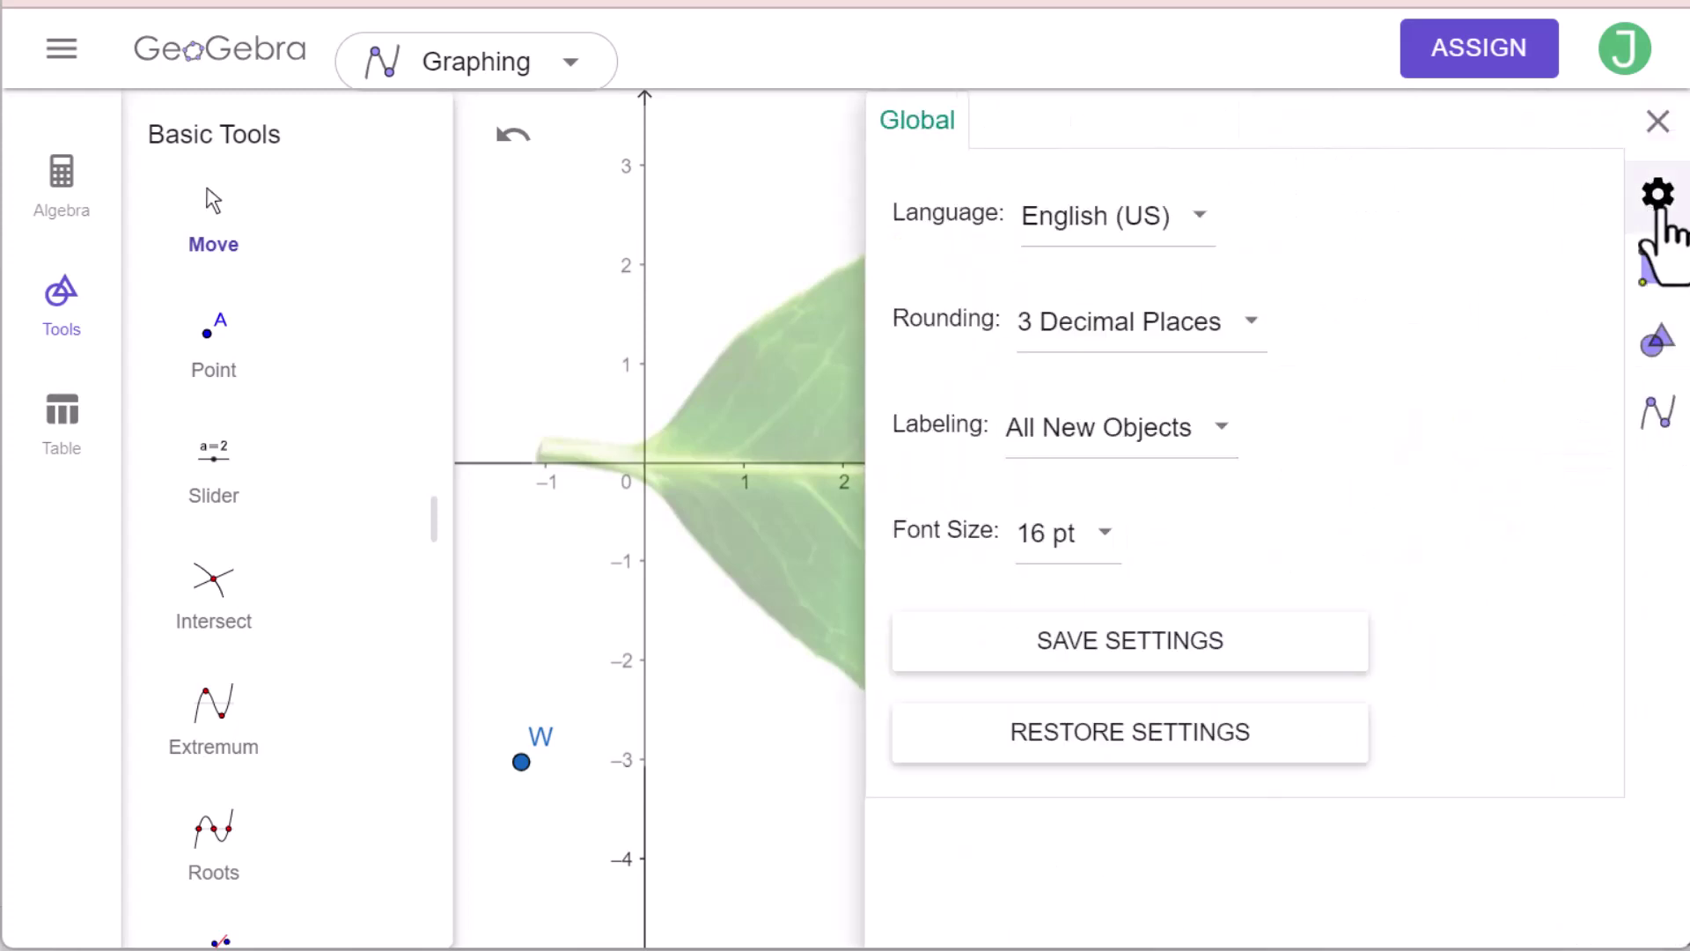
pyautogui.click(1245, 328)
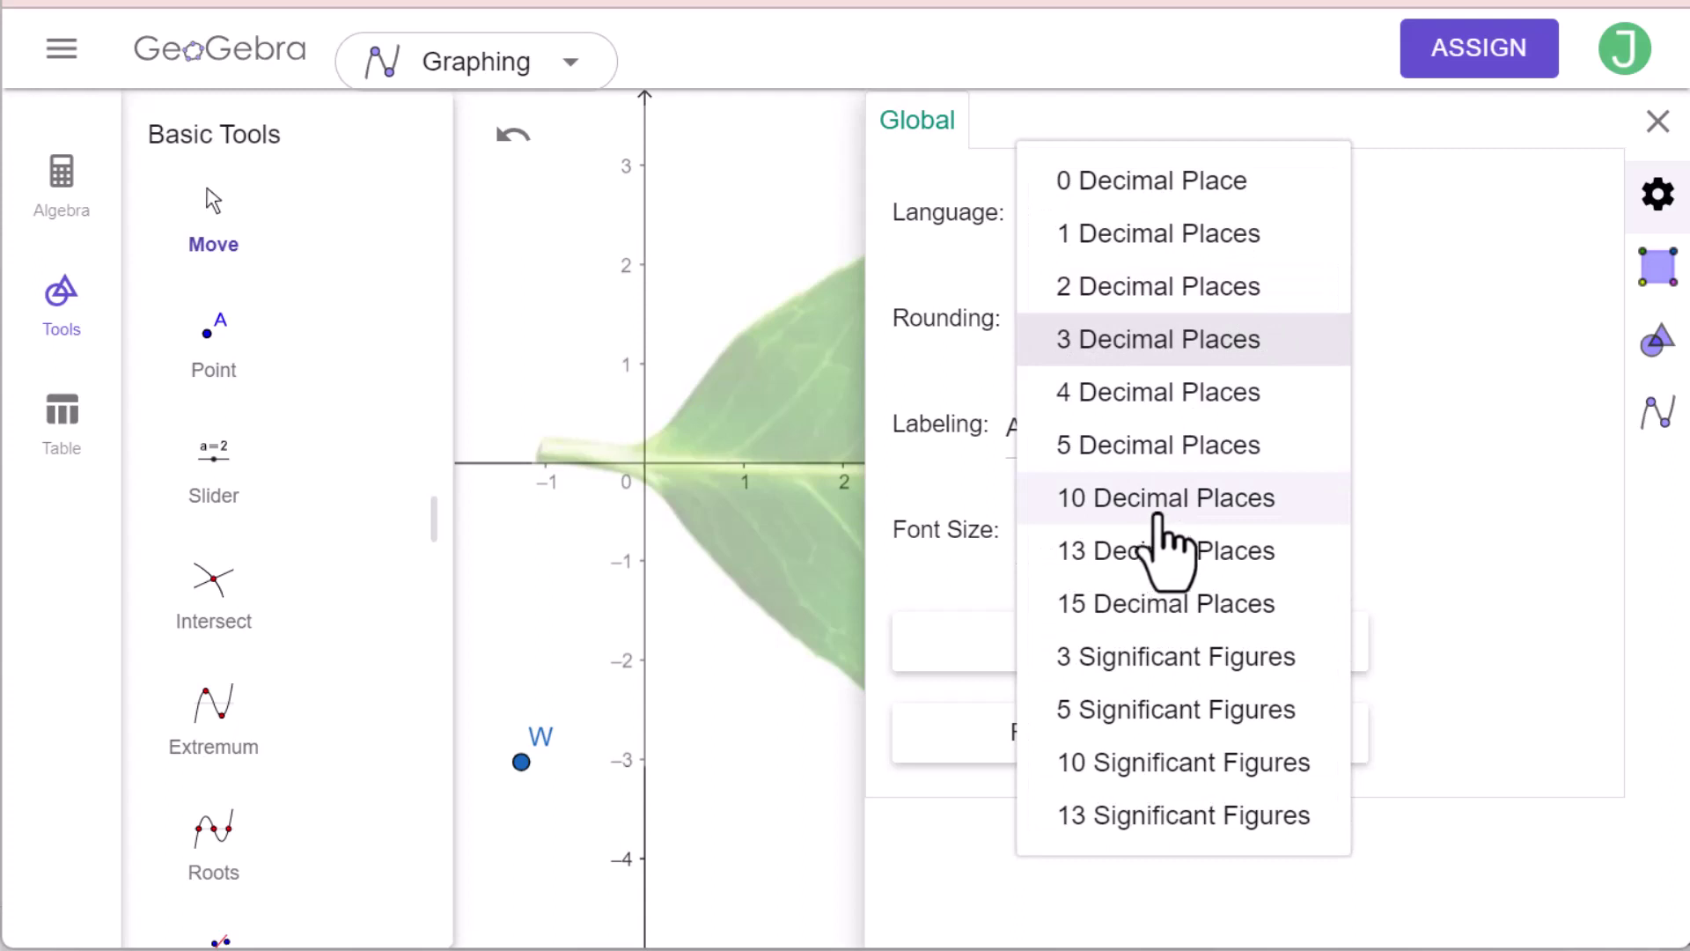
pyautogui.click(1165, 499)
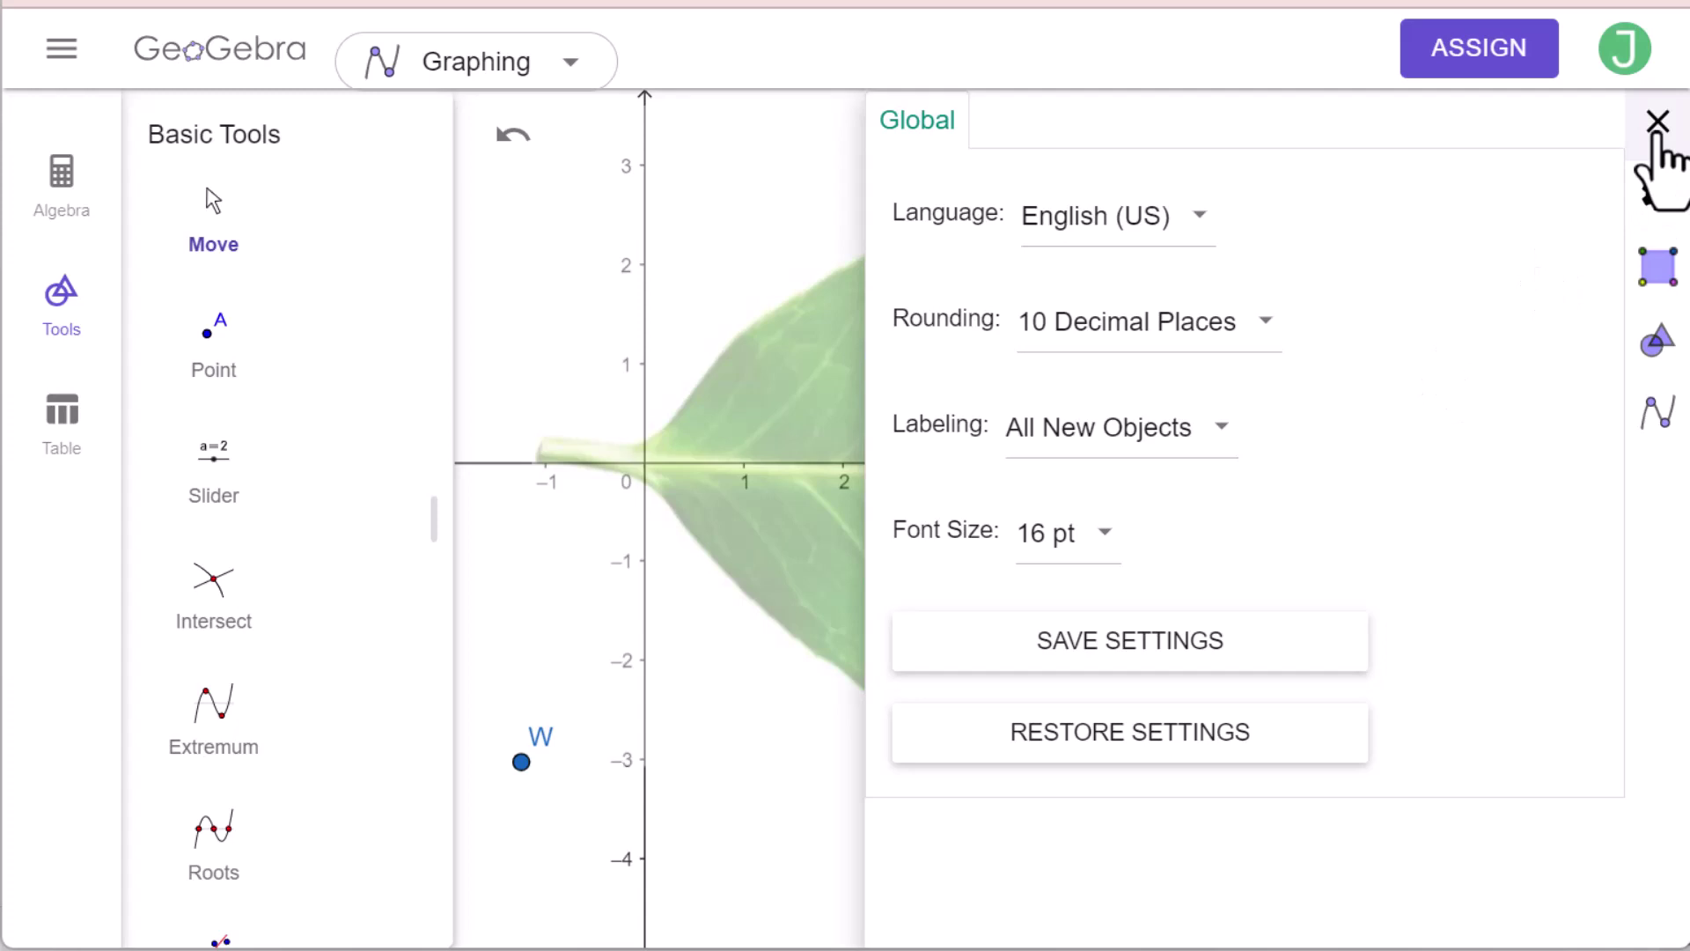
pyautogui.click(1658, 124)
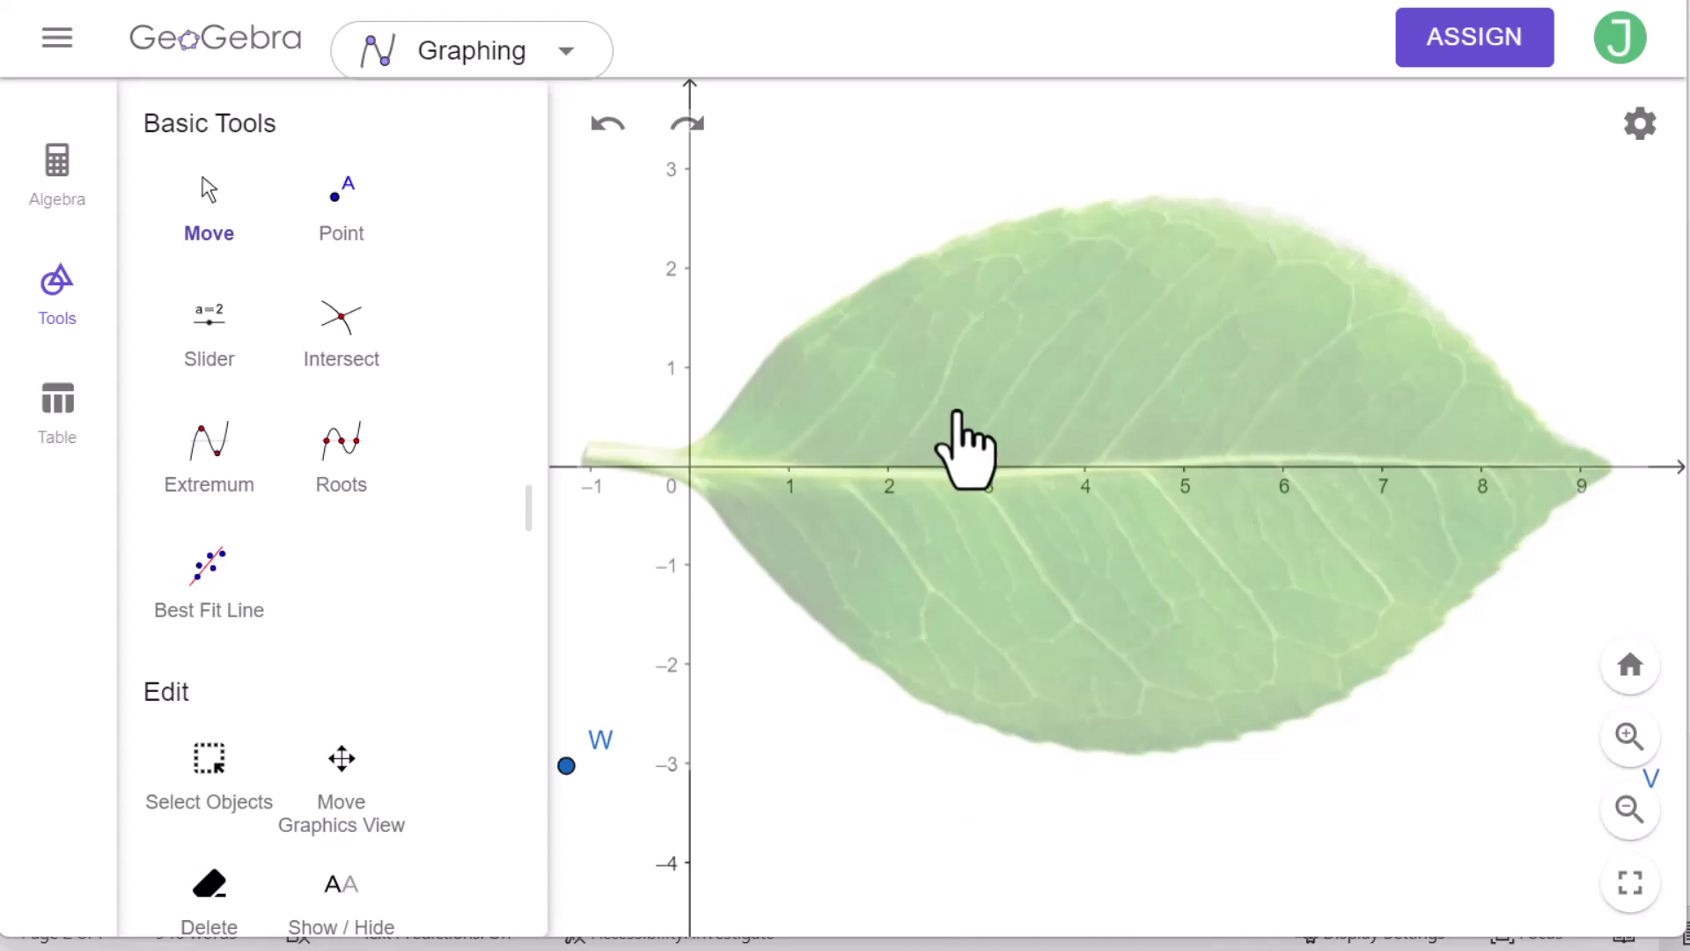
# Place points A to L around the leaf edge, from the origin over the tip and back along the bottom.
pyautogui.click(339, 204)
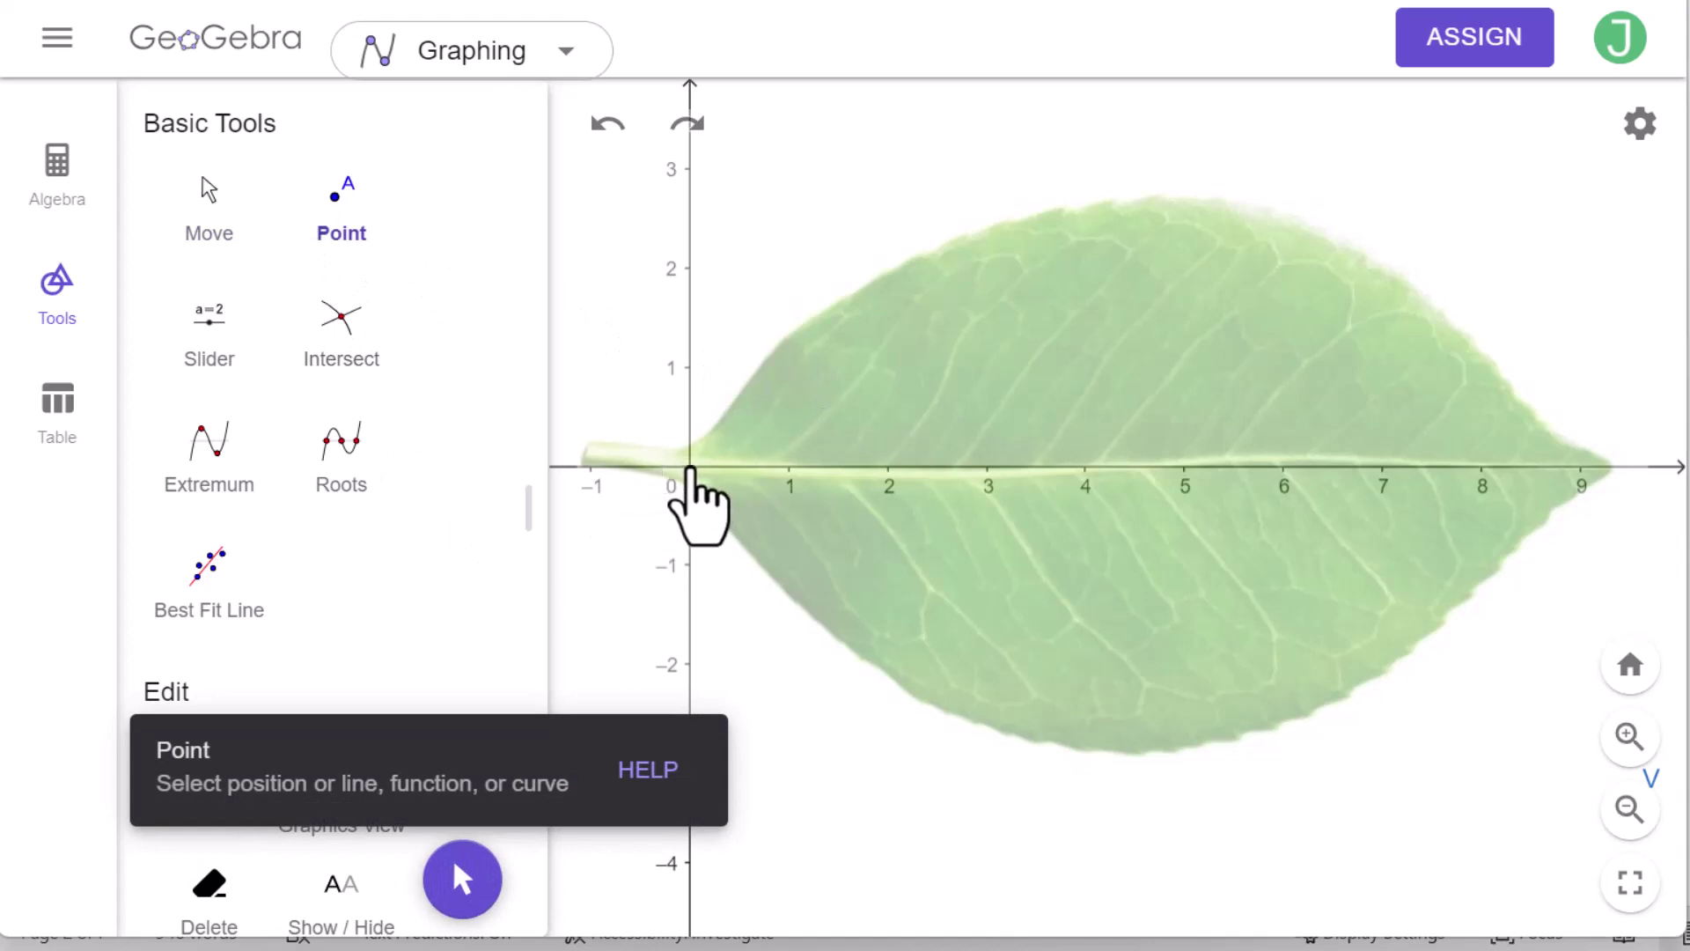
pyautogui.click(689, 467)
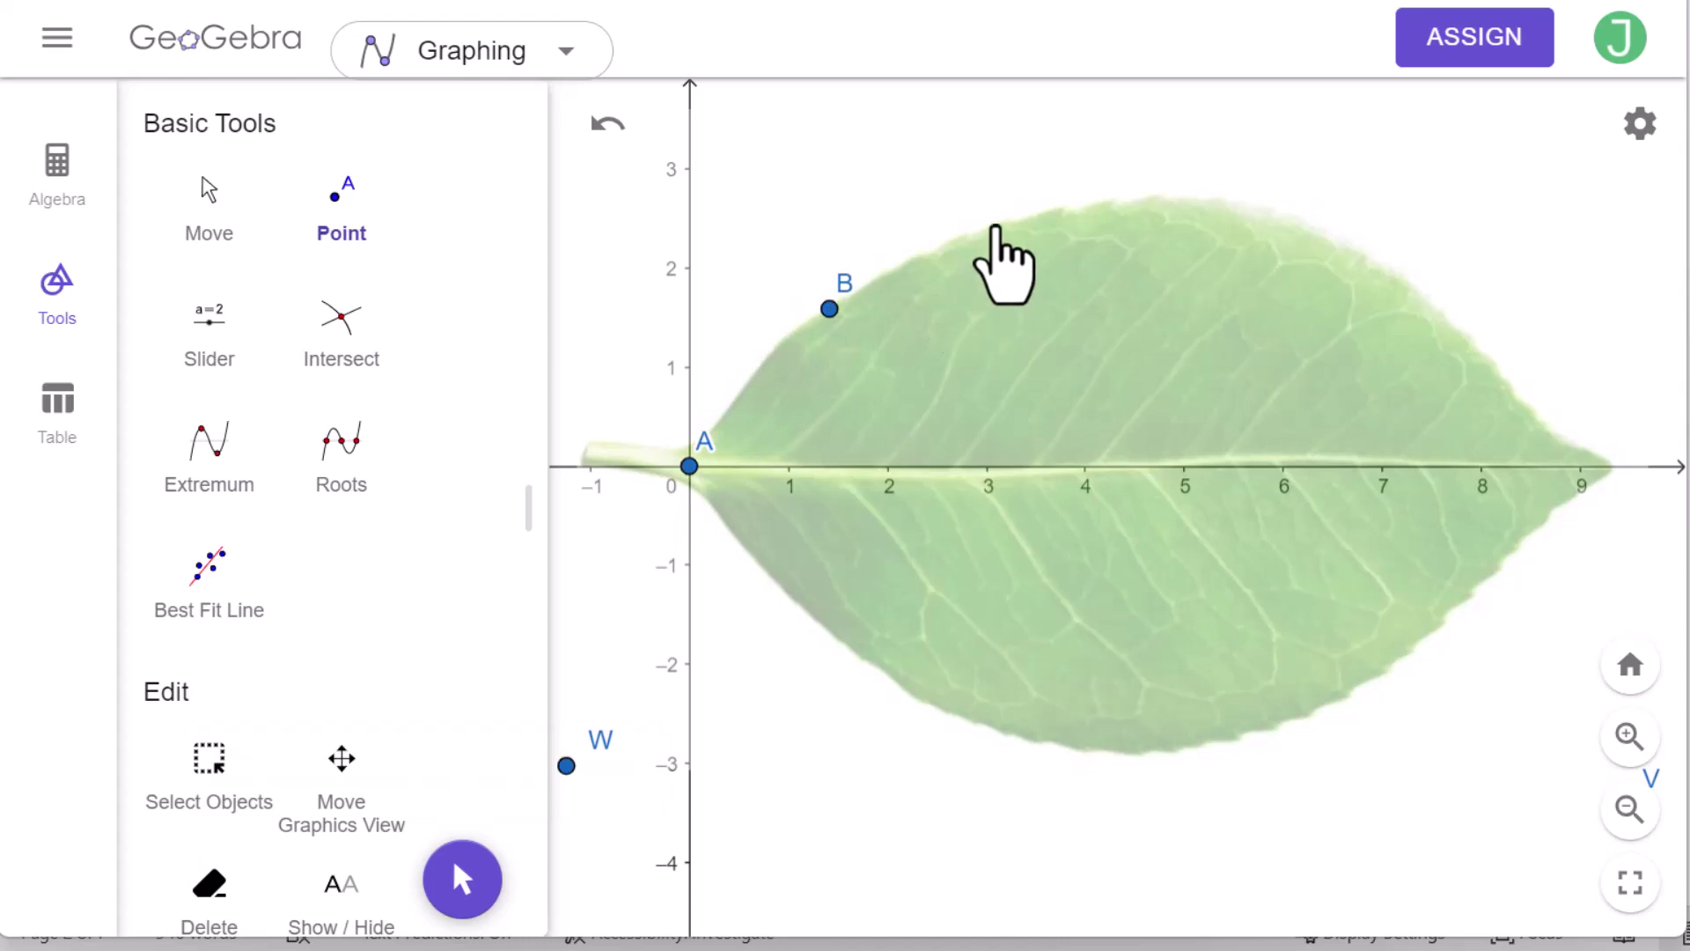
pyautogui.click(1157, 202)
pyautogui.click(1383, 268)
pyautogui.click(1553, 435)
pyautogui.click(1610, 471)
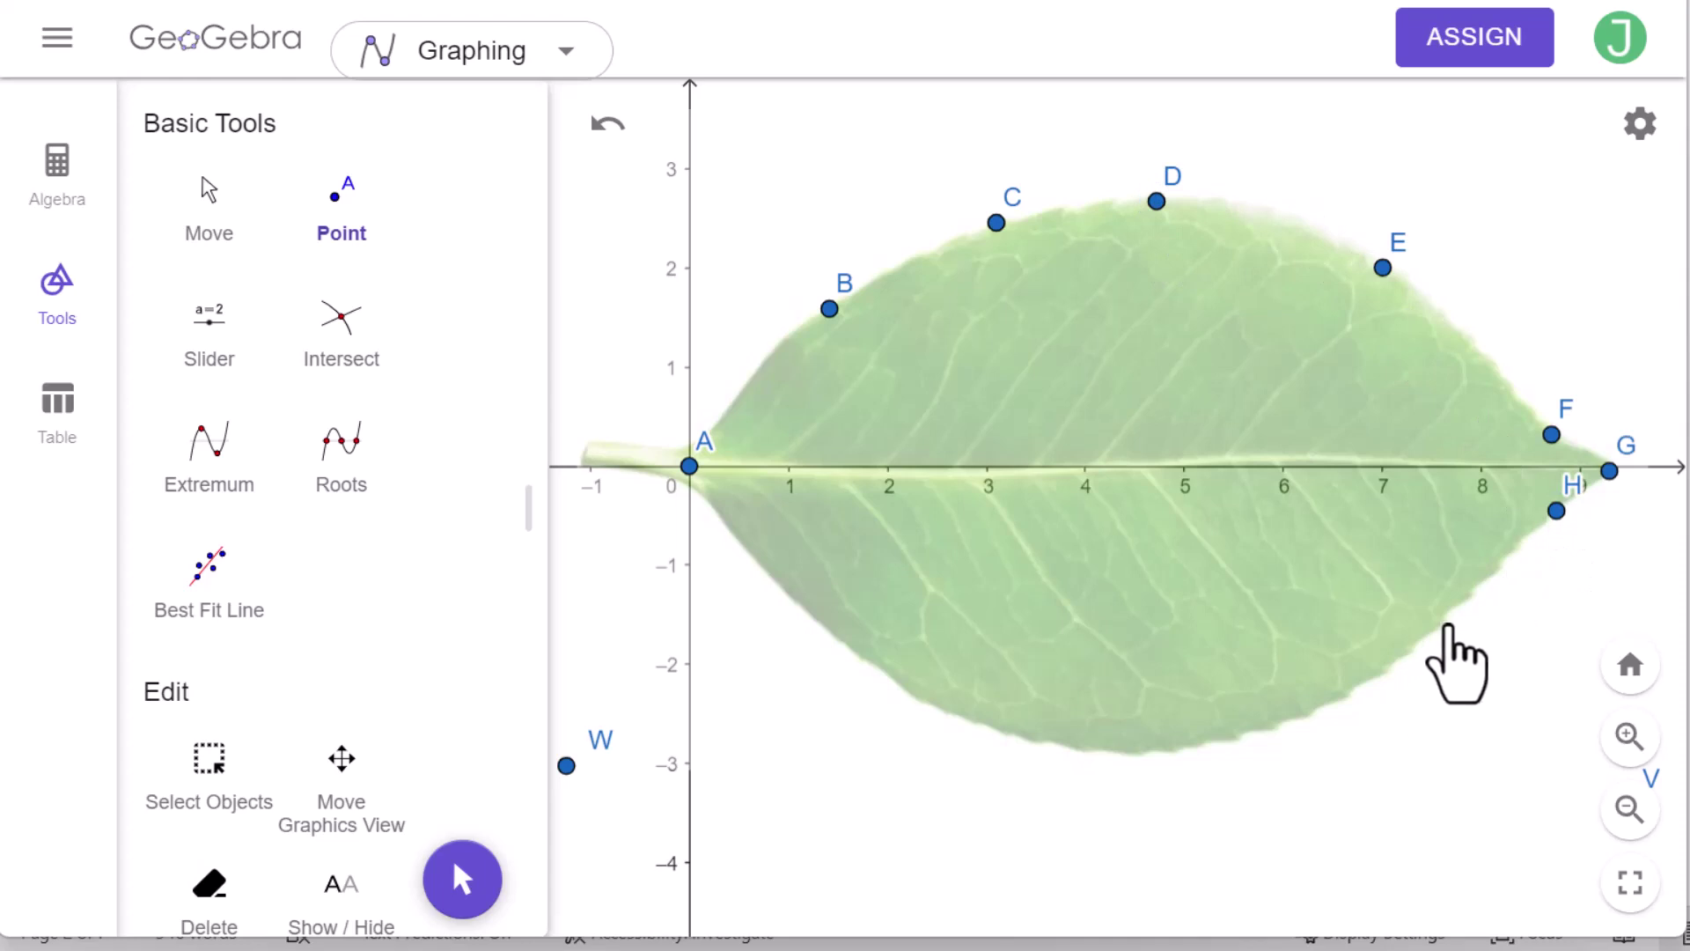
pyautogui.click(1444, 624)
pyautogui.click(1317, 711)
pyautogui.click(1168, 750)
pyautogui.click(978, 723)
pyautogui.scroll(-10, 332, 604)
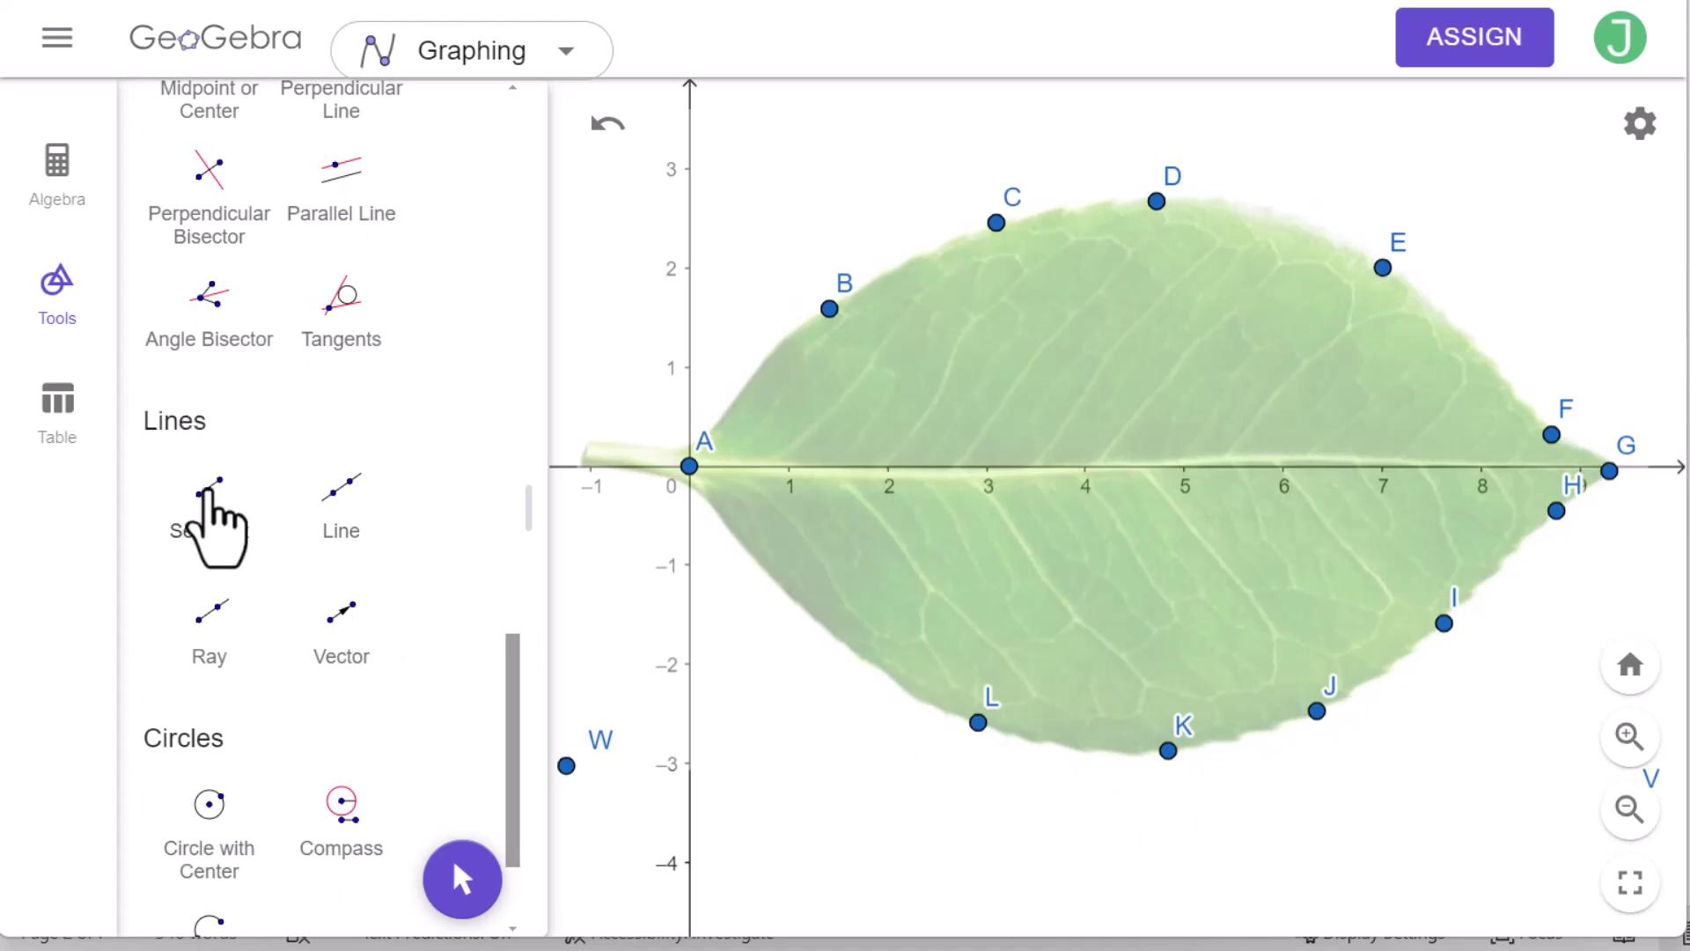
# Draw segments from A along the top edge through F to the tip point G.
pyautogui.click(208, 493)
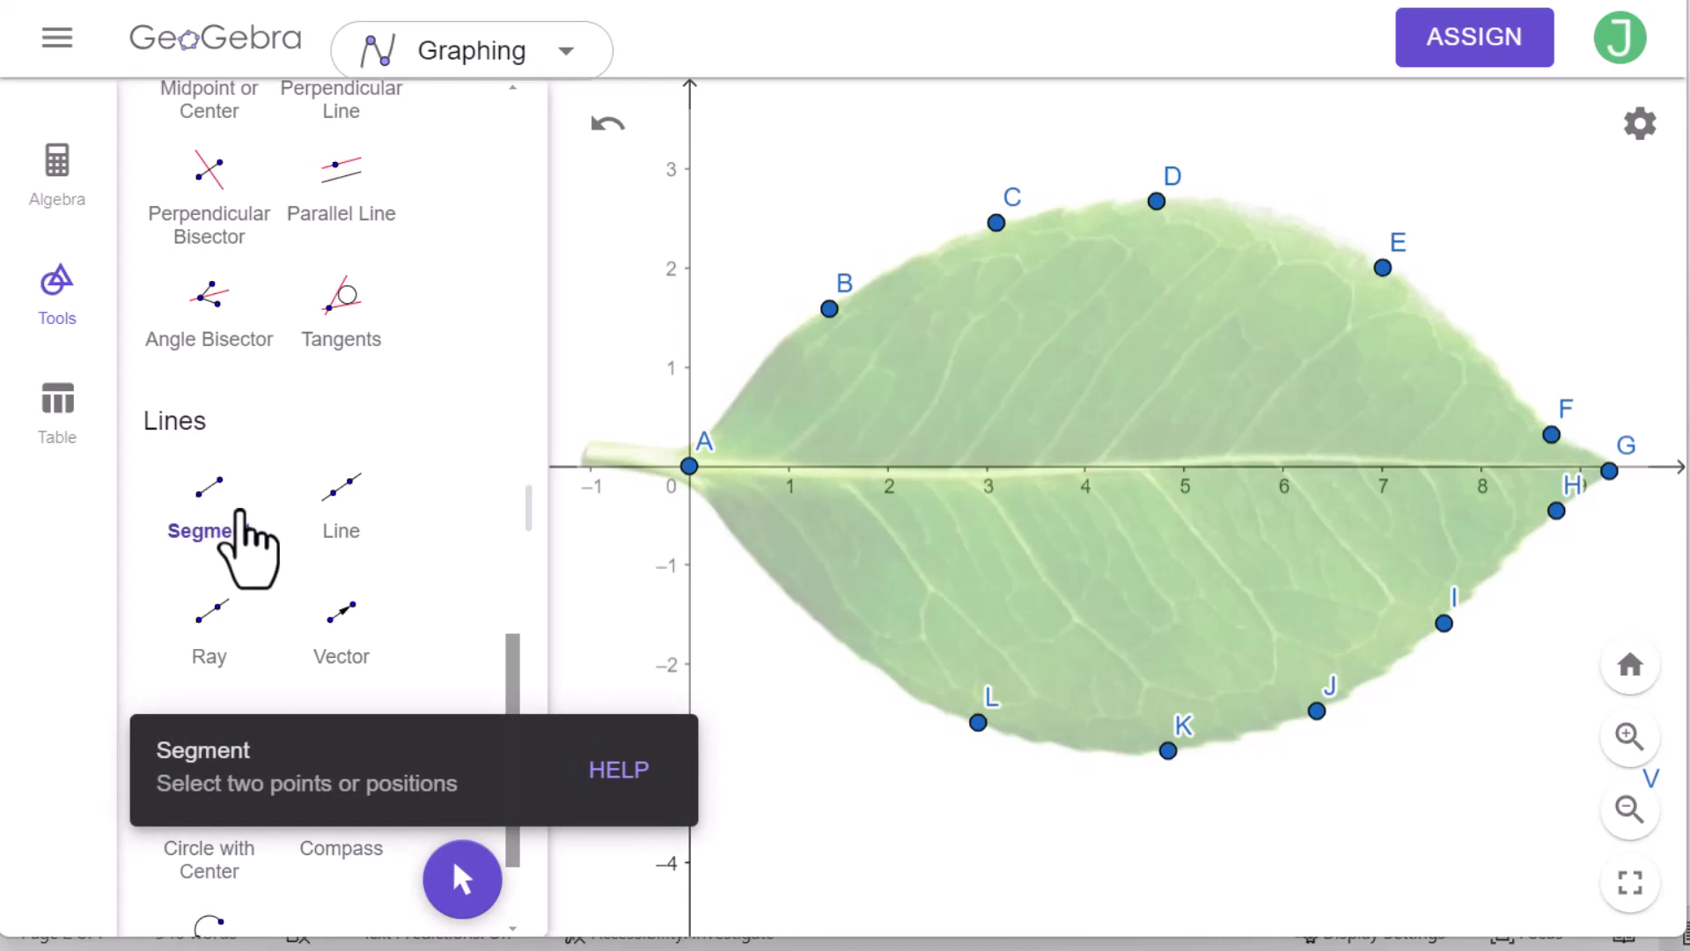
pyautogui.click(689, 467)
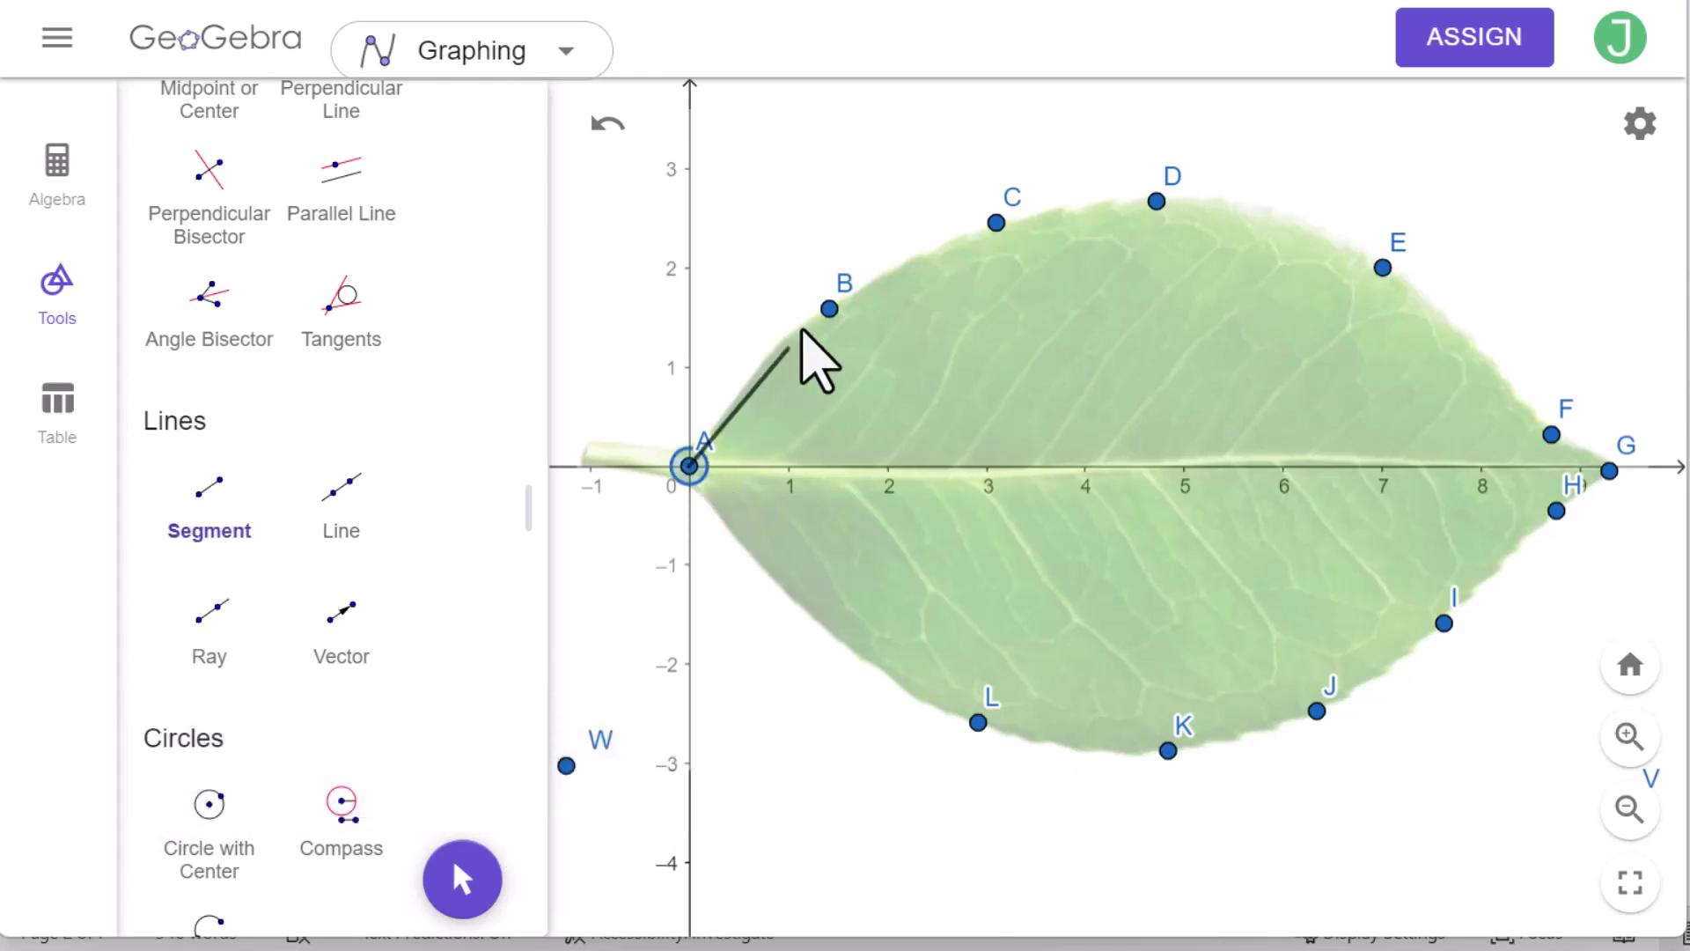
pyautogui.click(830, 308)
pyautogui.doubleClick(996, 223)
pyautogui.doubleClick(1156, 201)
pyautogui.doubleClick(1382, 268)
pyautogui.doubleClick(1551, 435)
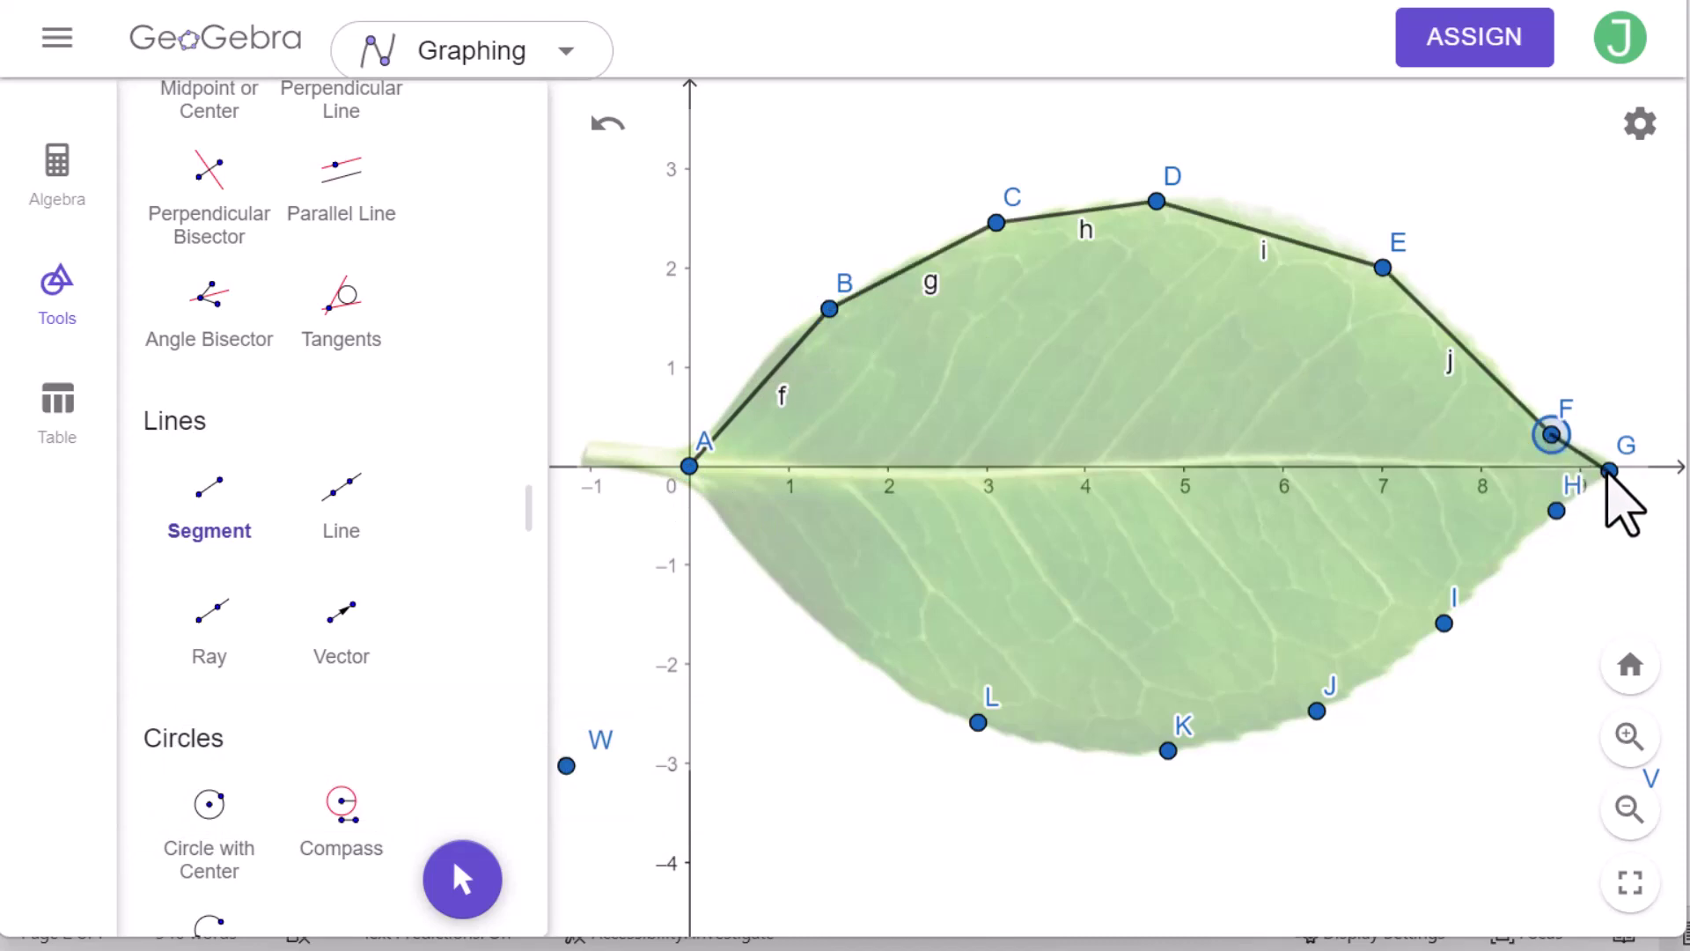
pyautogui.click(1608, 472)
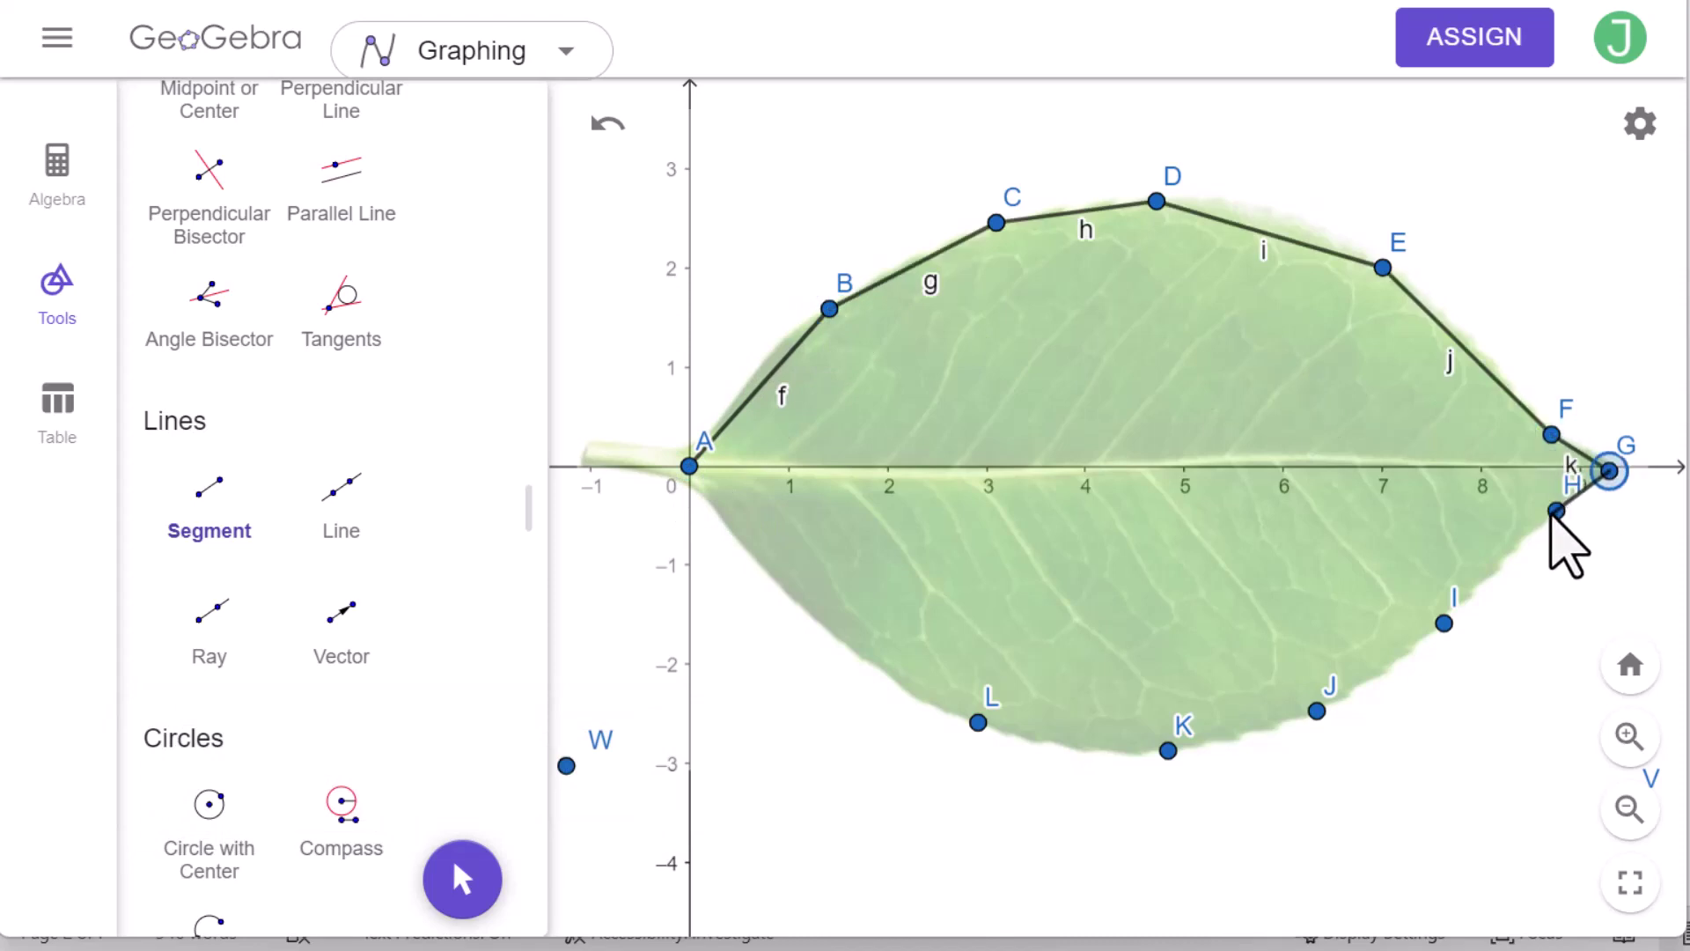
# Continue segments from G through H, I, J, K and L, closing back to A.
pyautogui.click(1555, 510)
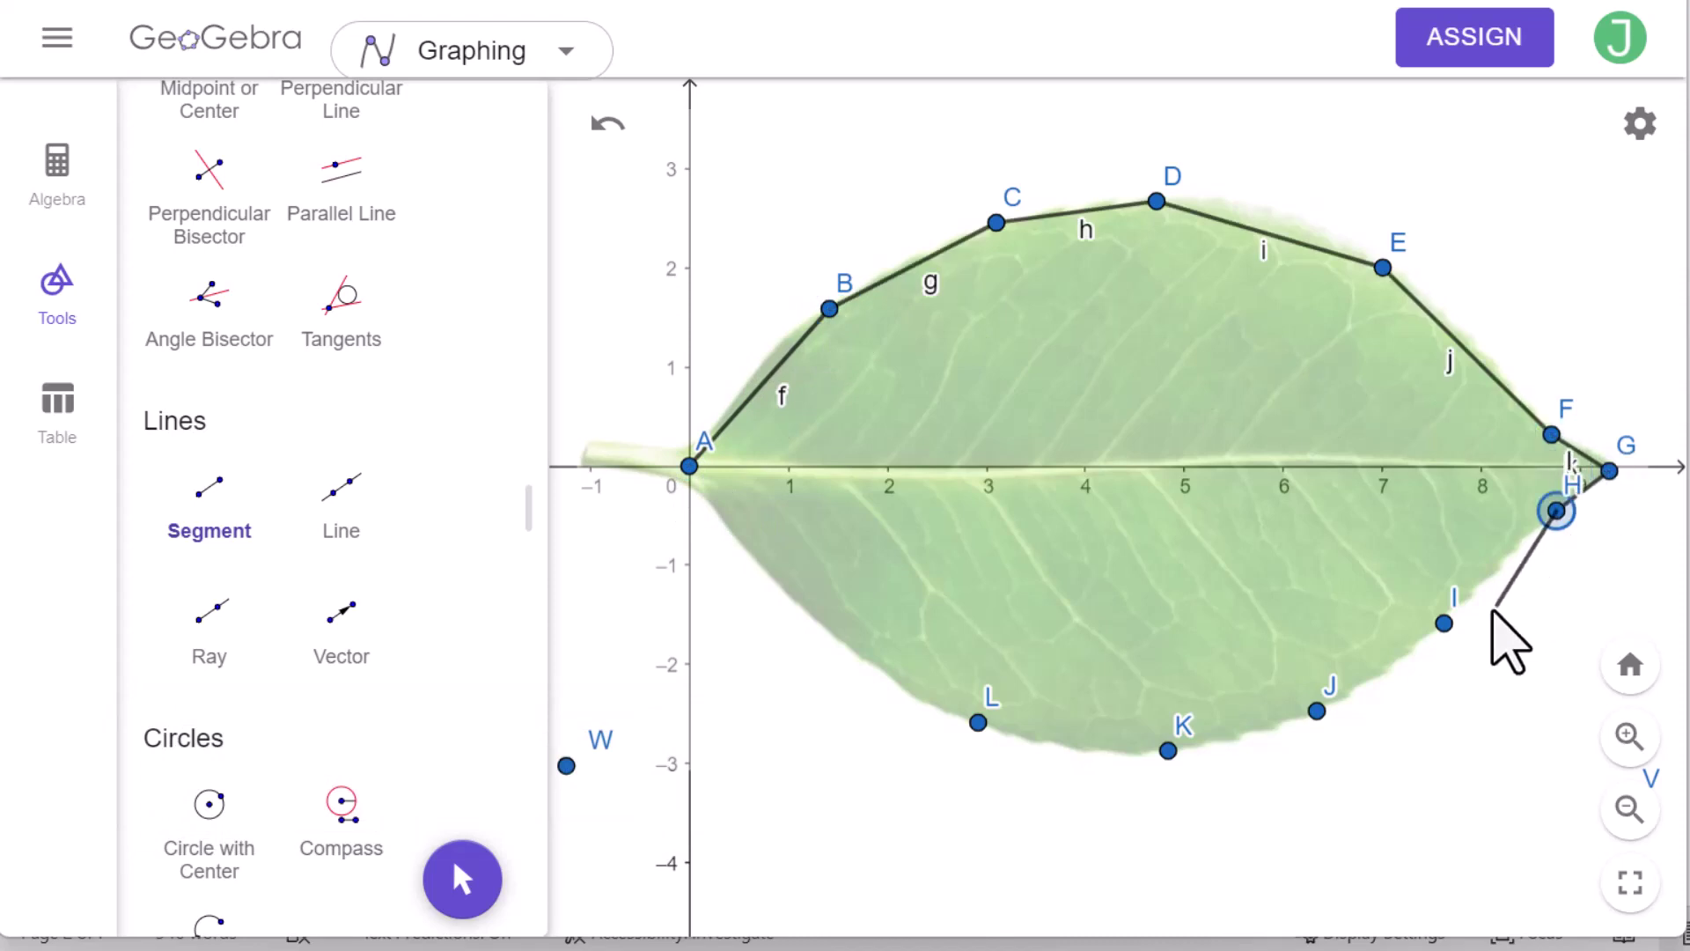
pyautogui.click(1444, 624)
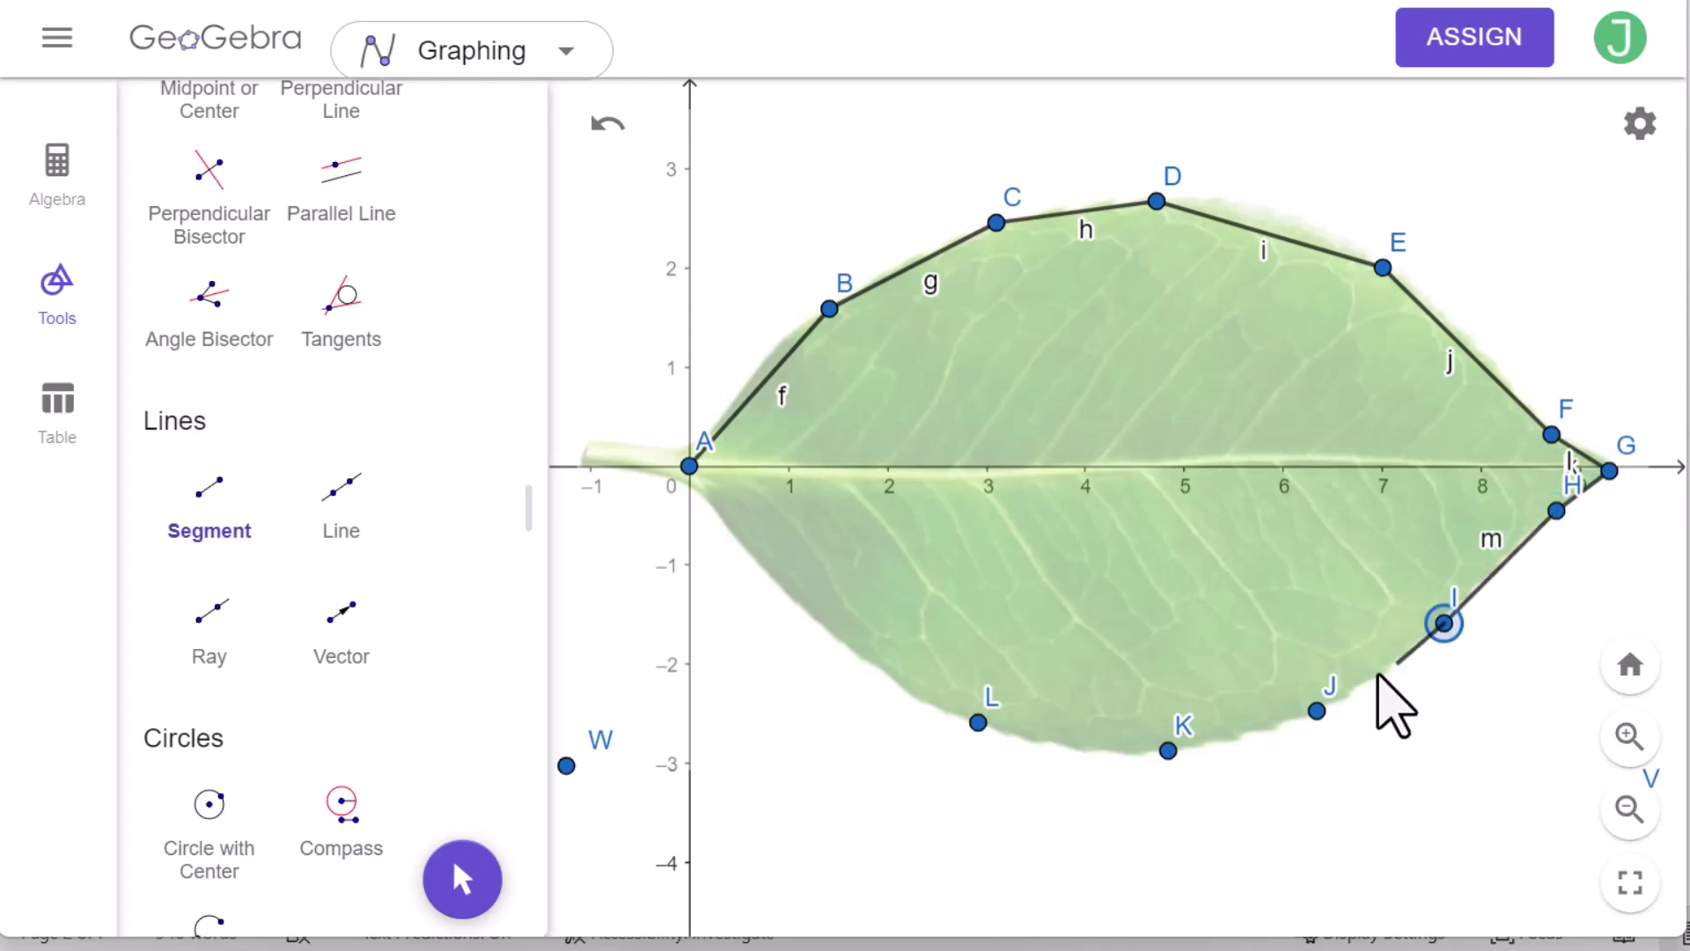
pyautogui.click(1317, 712)
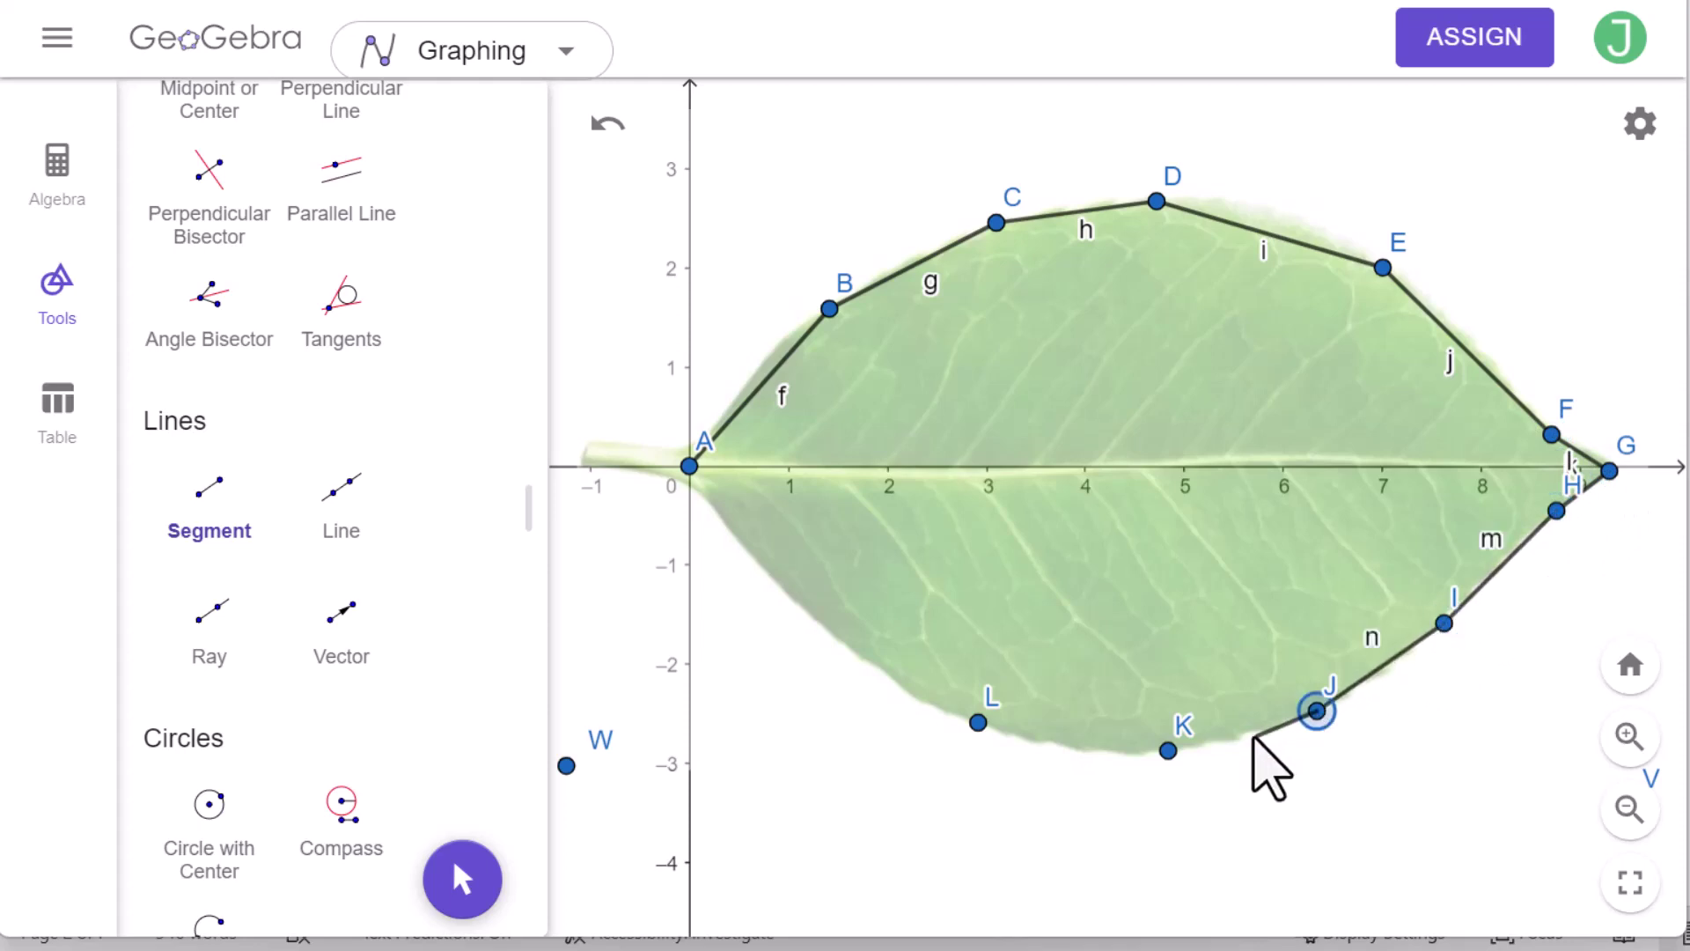
pyautogui.click(1169, 751)
pyautogui.click(978, 722)
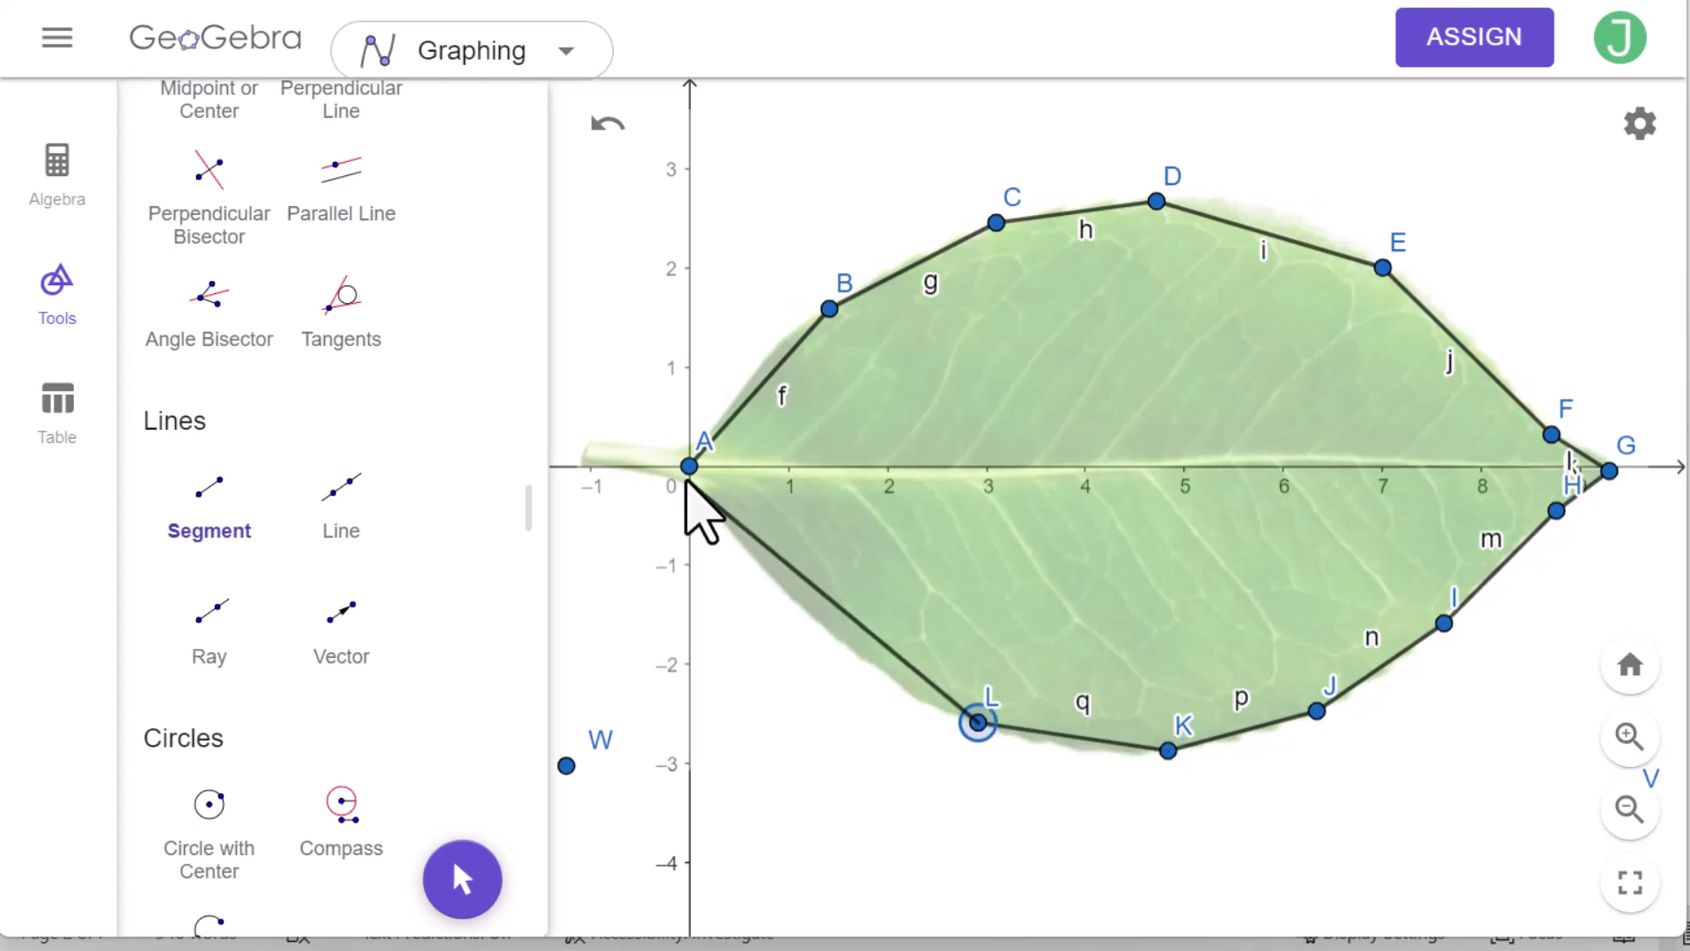
pyautogui.click(684, 476)
pyautogui.scroll(10, 287, 325)
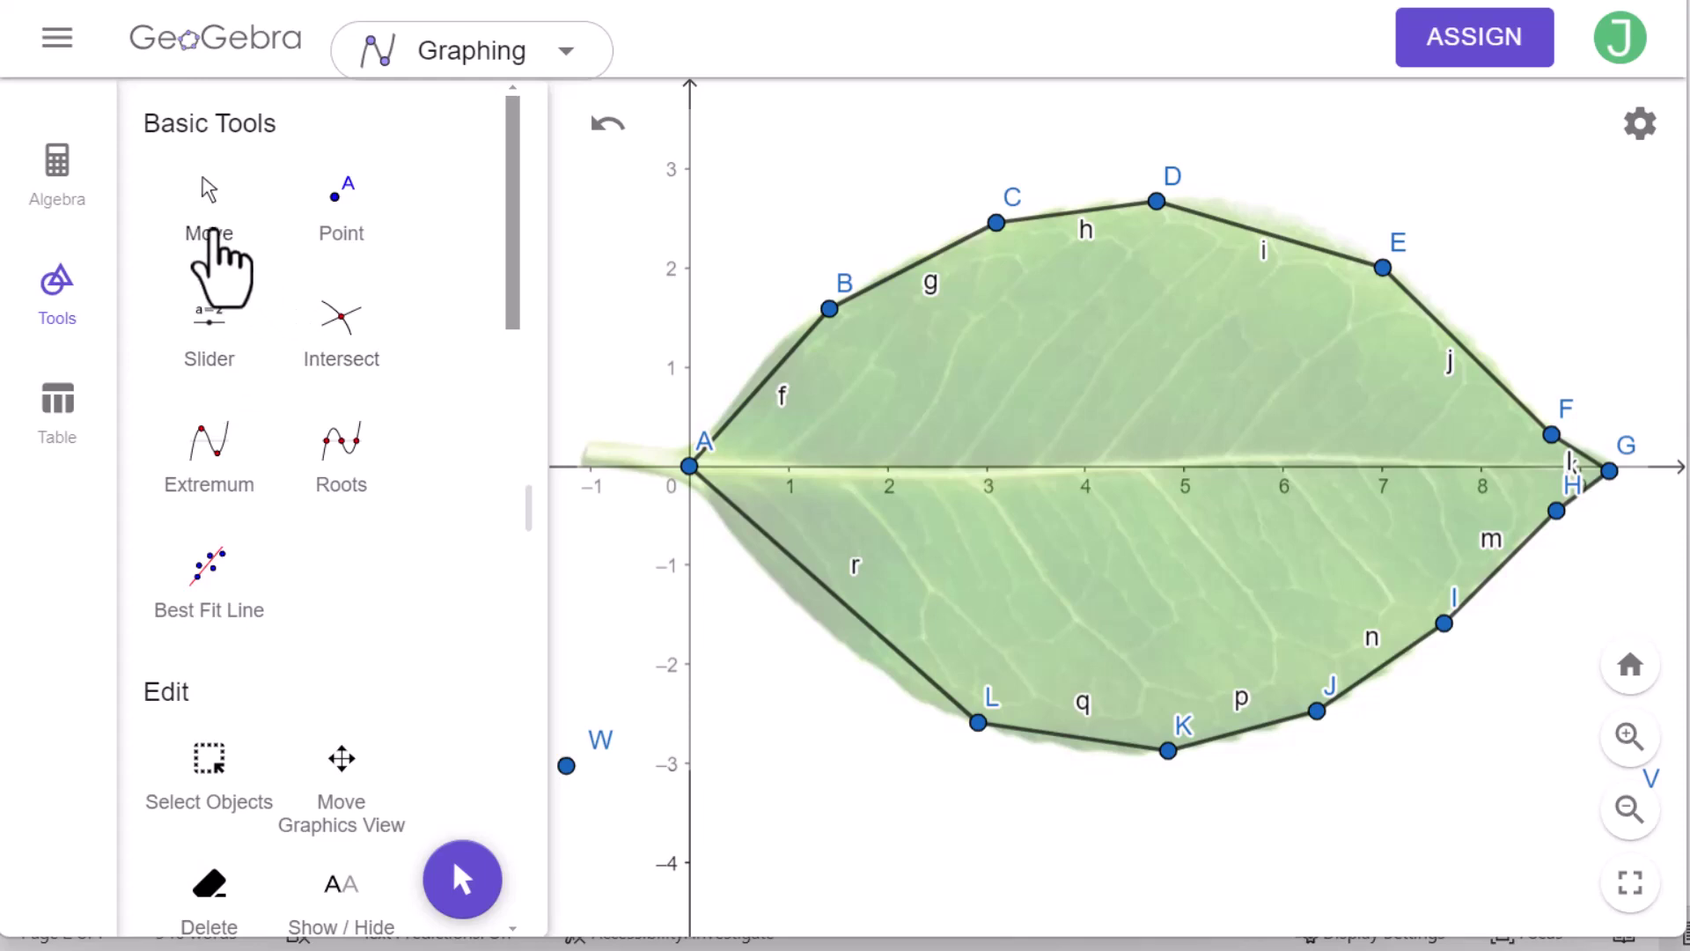
# Drag points B, D, E and L onto the leaf's edge, moving L down near (3.3, −2.8).
pyautogui.click(209, 233)
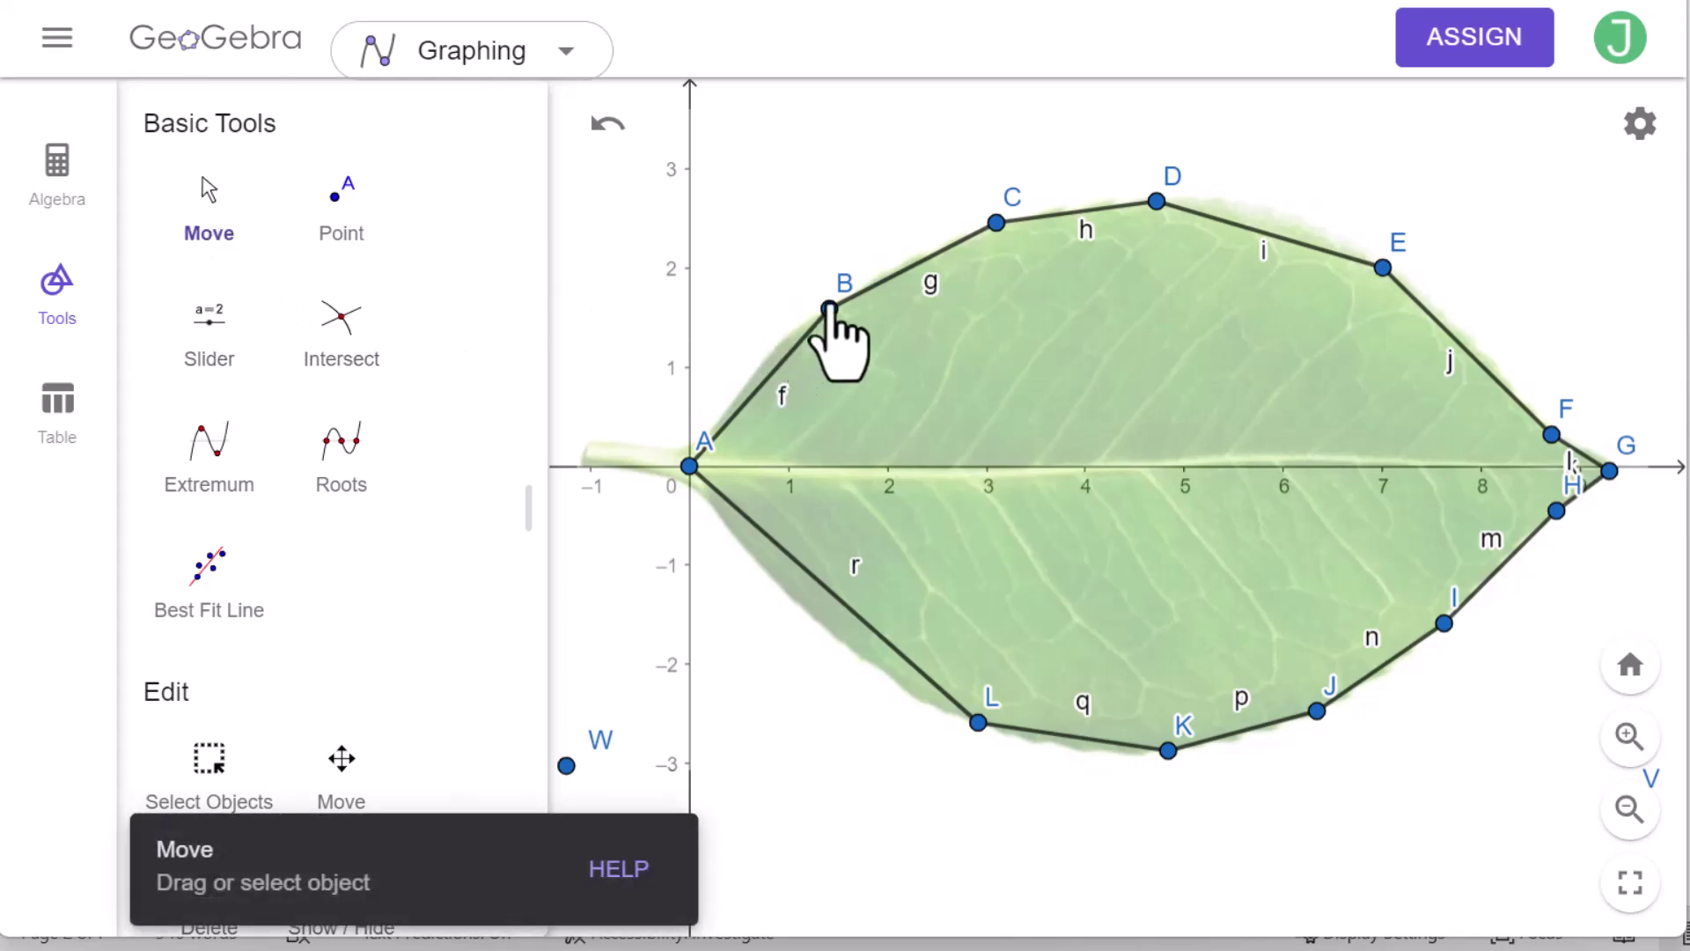
pyautogui.moveTo(829, 309); pyautogui.dragTo(786, 328)
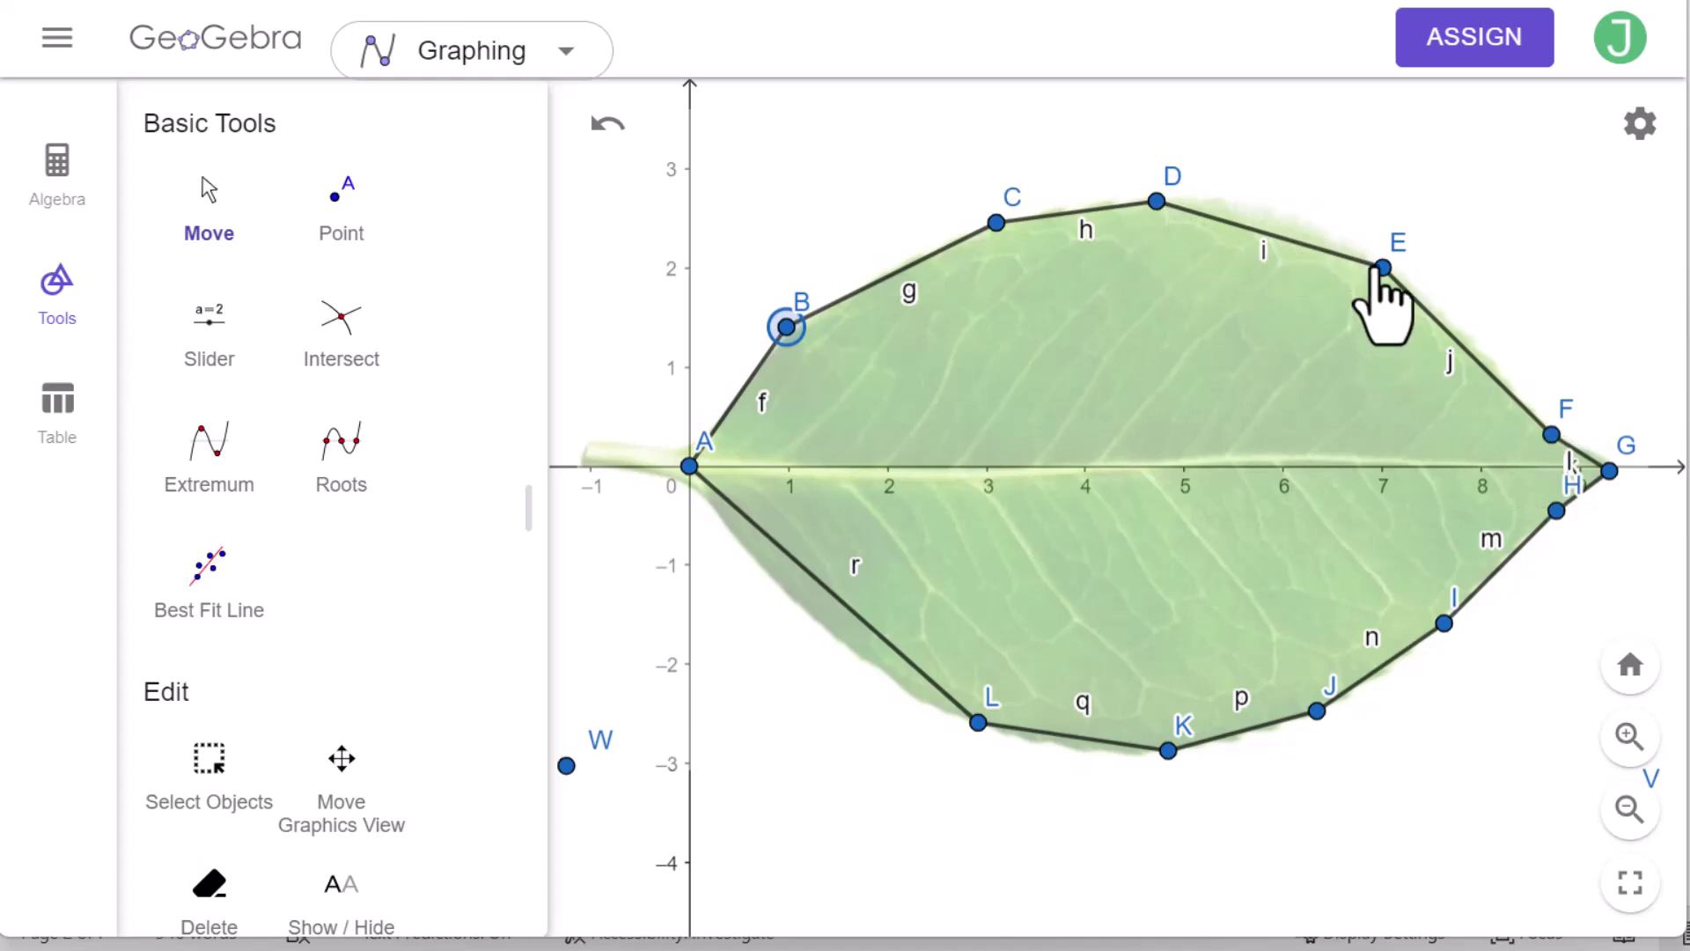
pyautogui.click(1381, 267)
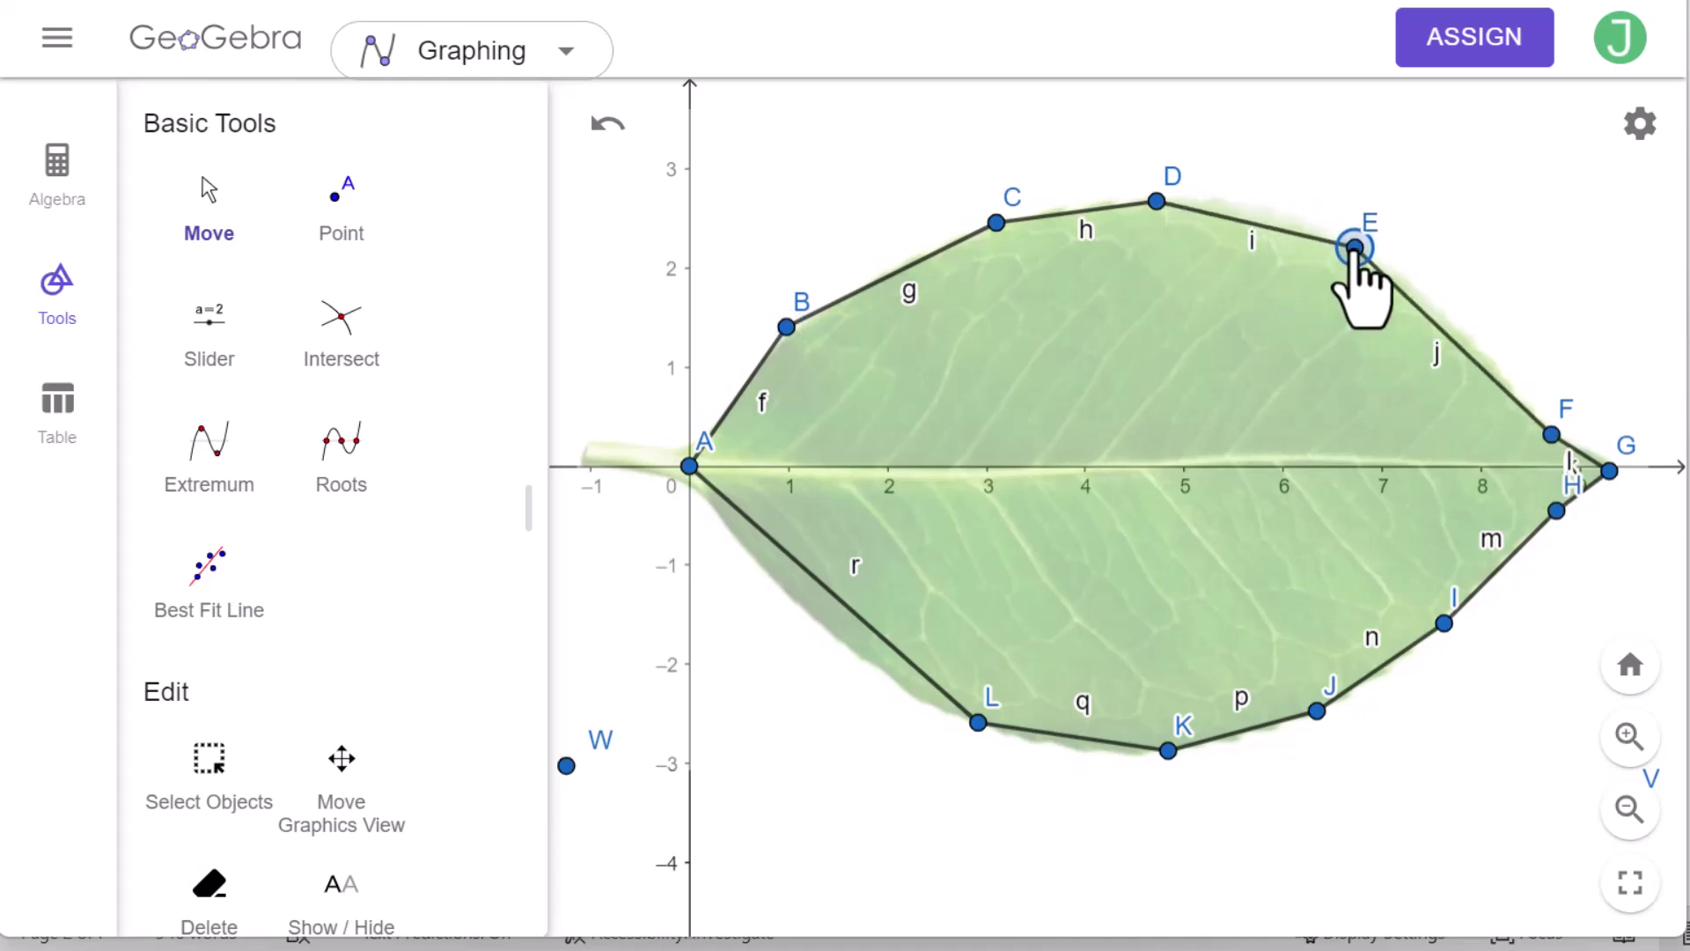
pyautogui.click(1158, 202)
pyautogui.moveTo(1158, 202); pyautogui.dragTo(1203, 195)
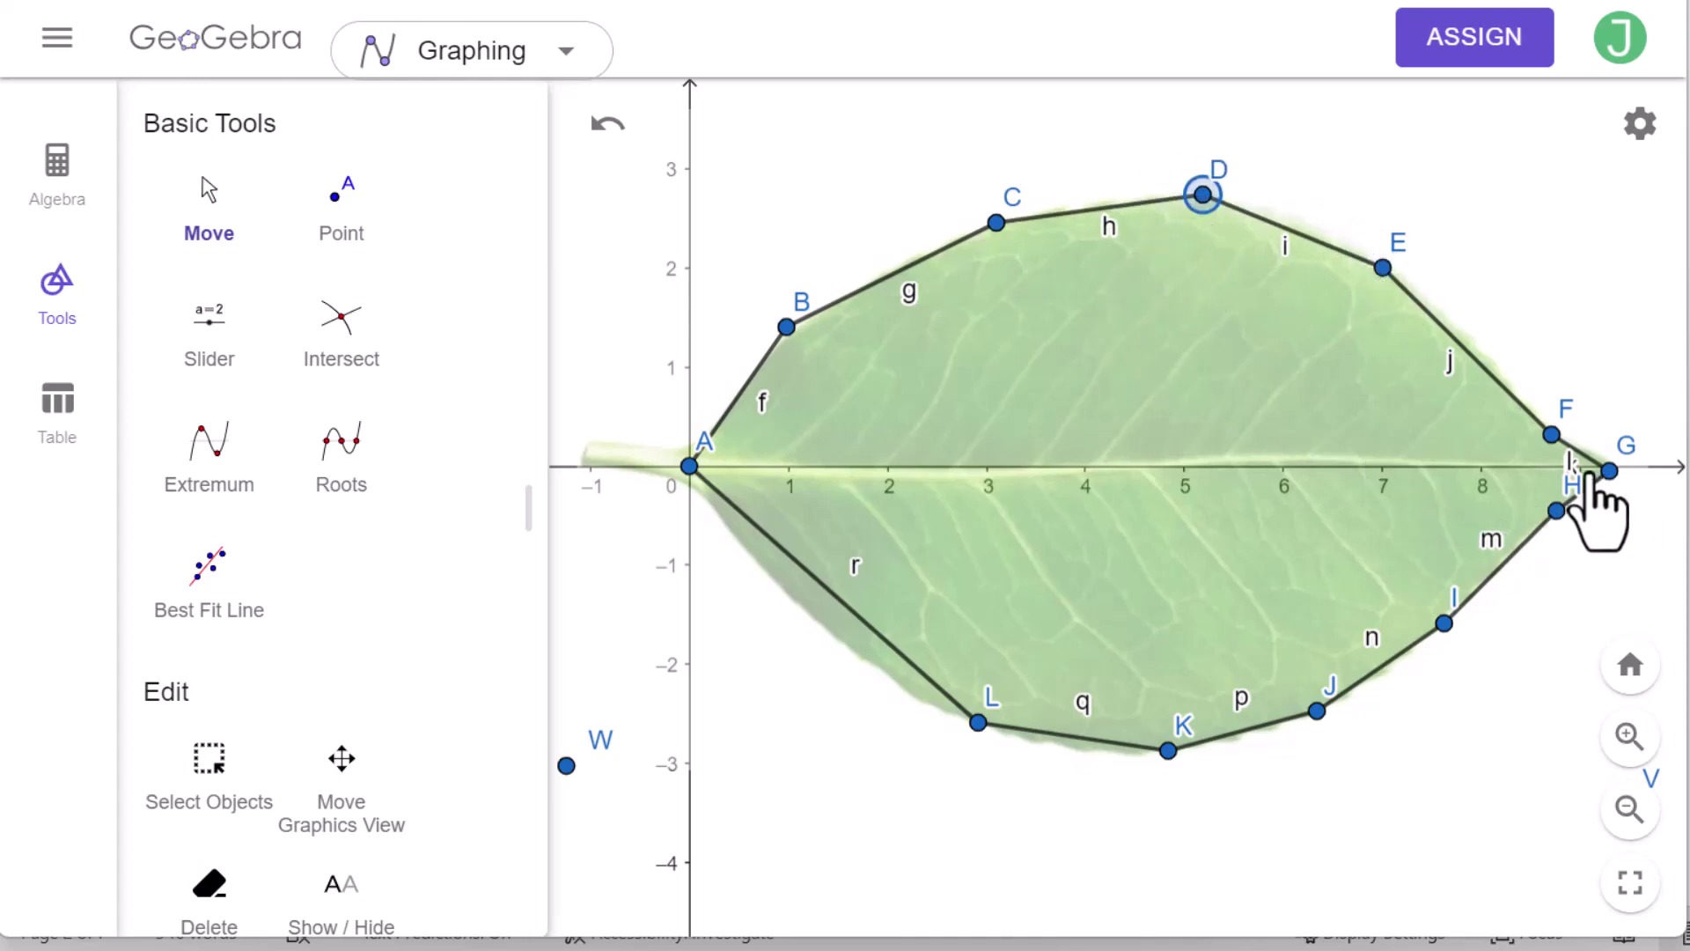
pyautogui.moveTo(1383, 270); pyautogui.dragTo(1401, 276)
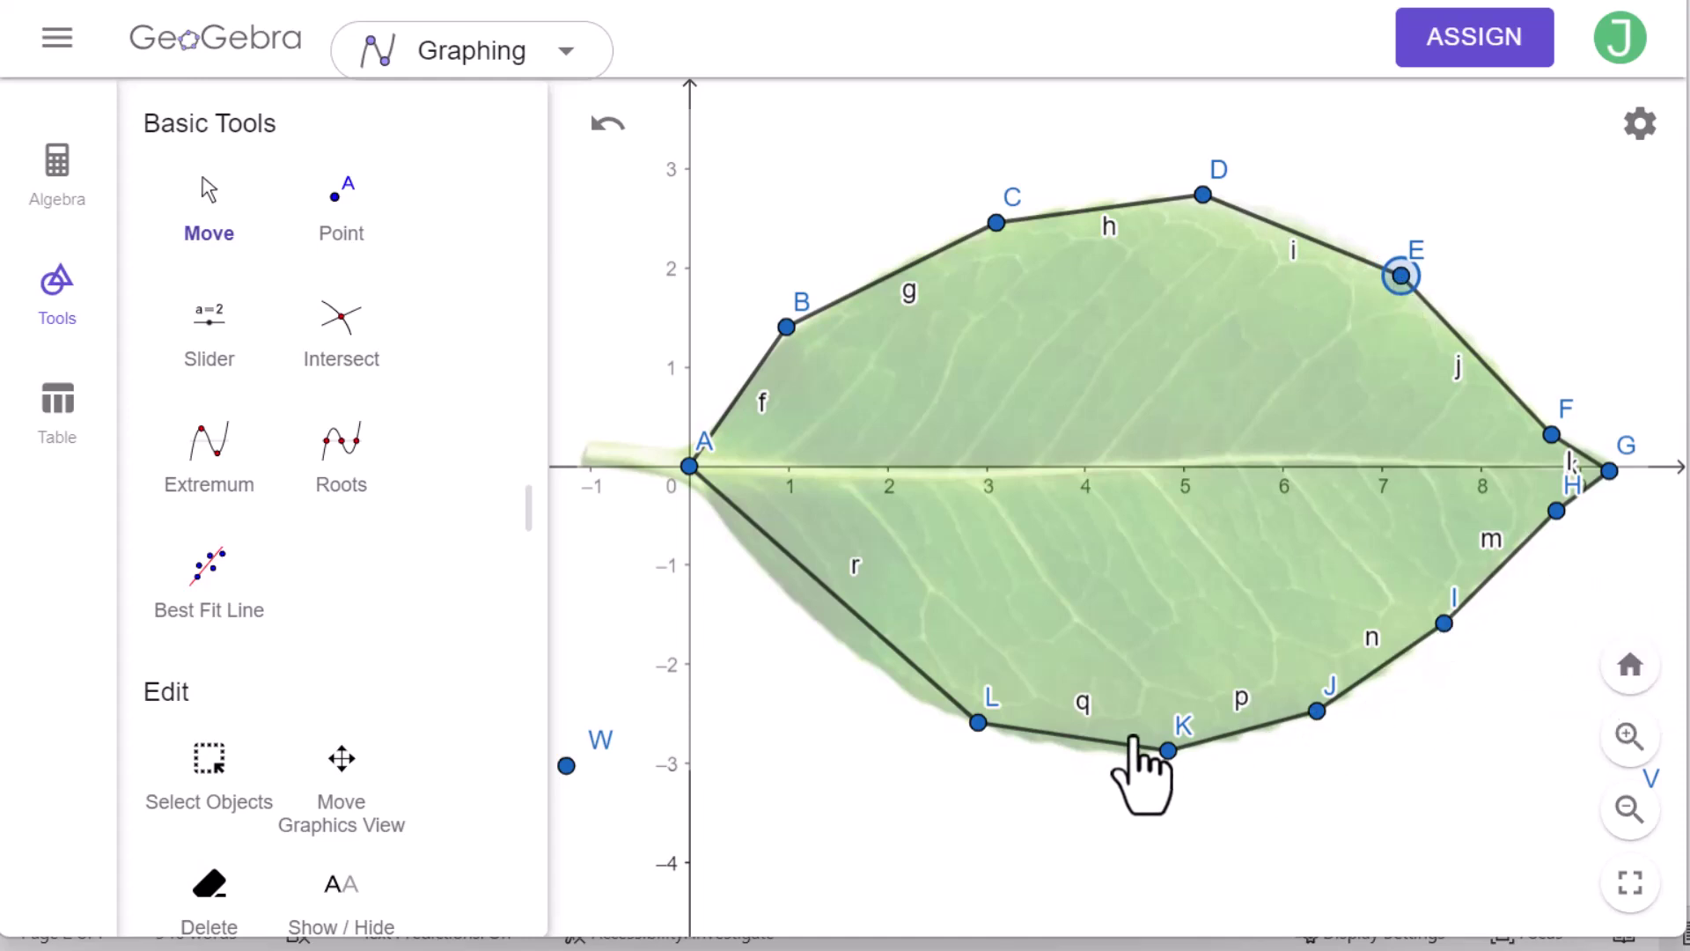
pyautogui.moveTo(979, 725); pyautogui.dragTo(1016, 743)
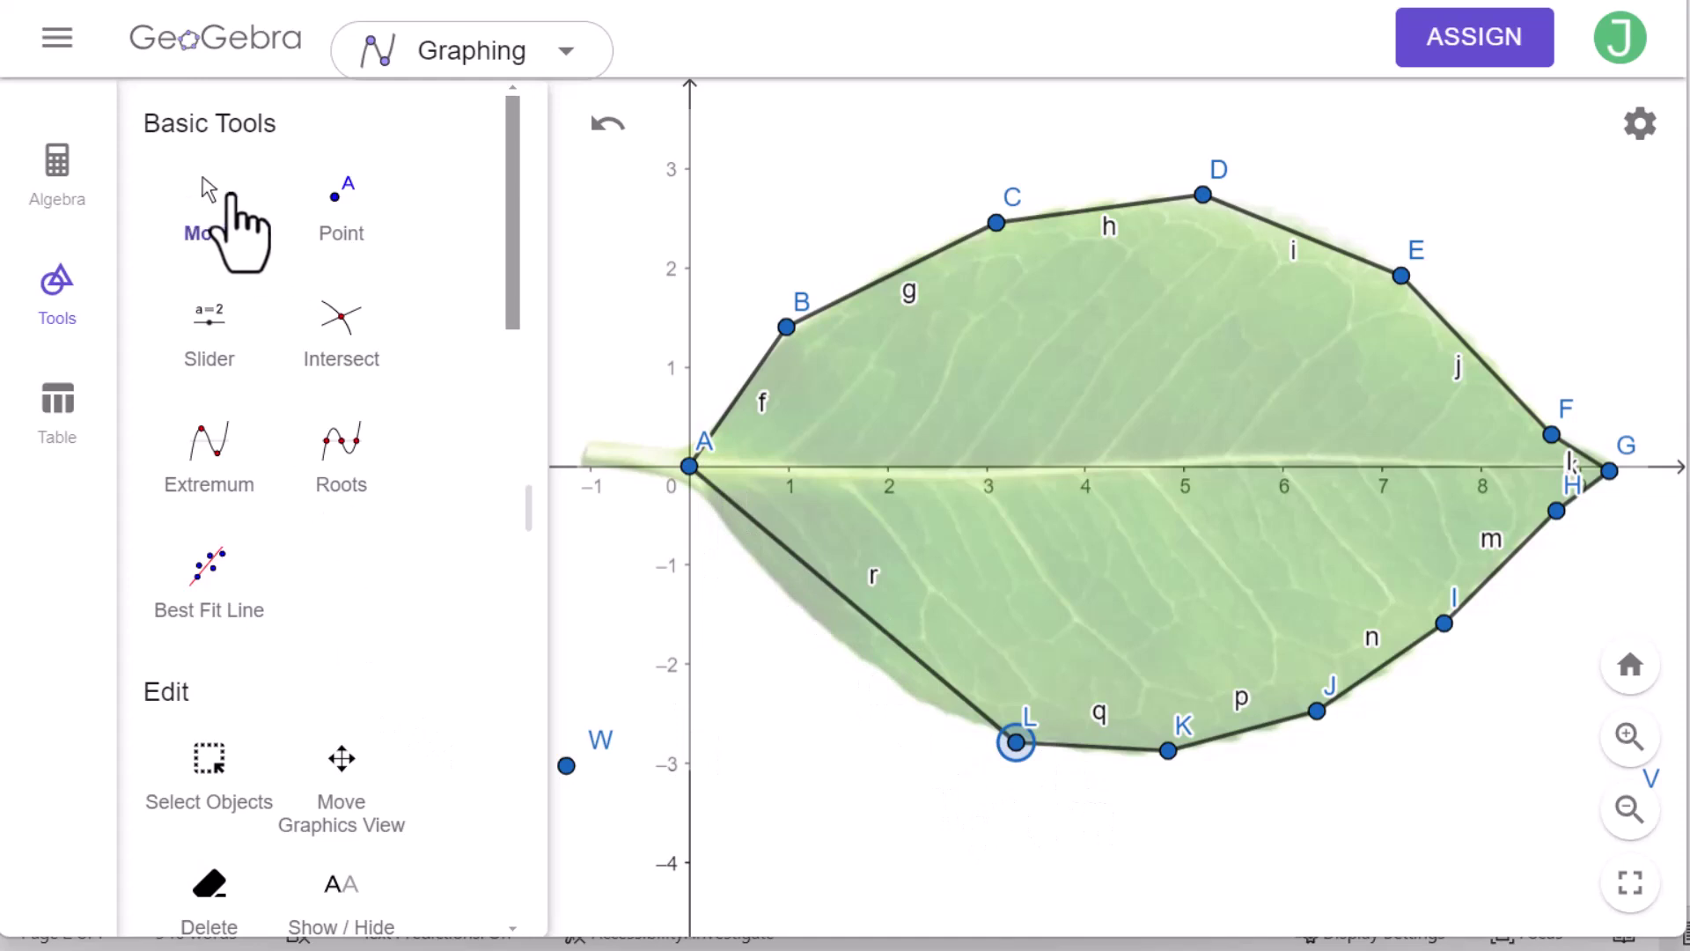
# Delete segment r, which joins L to A.
pyautogui.click(222, 207)
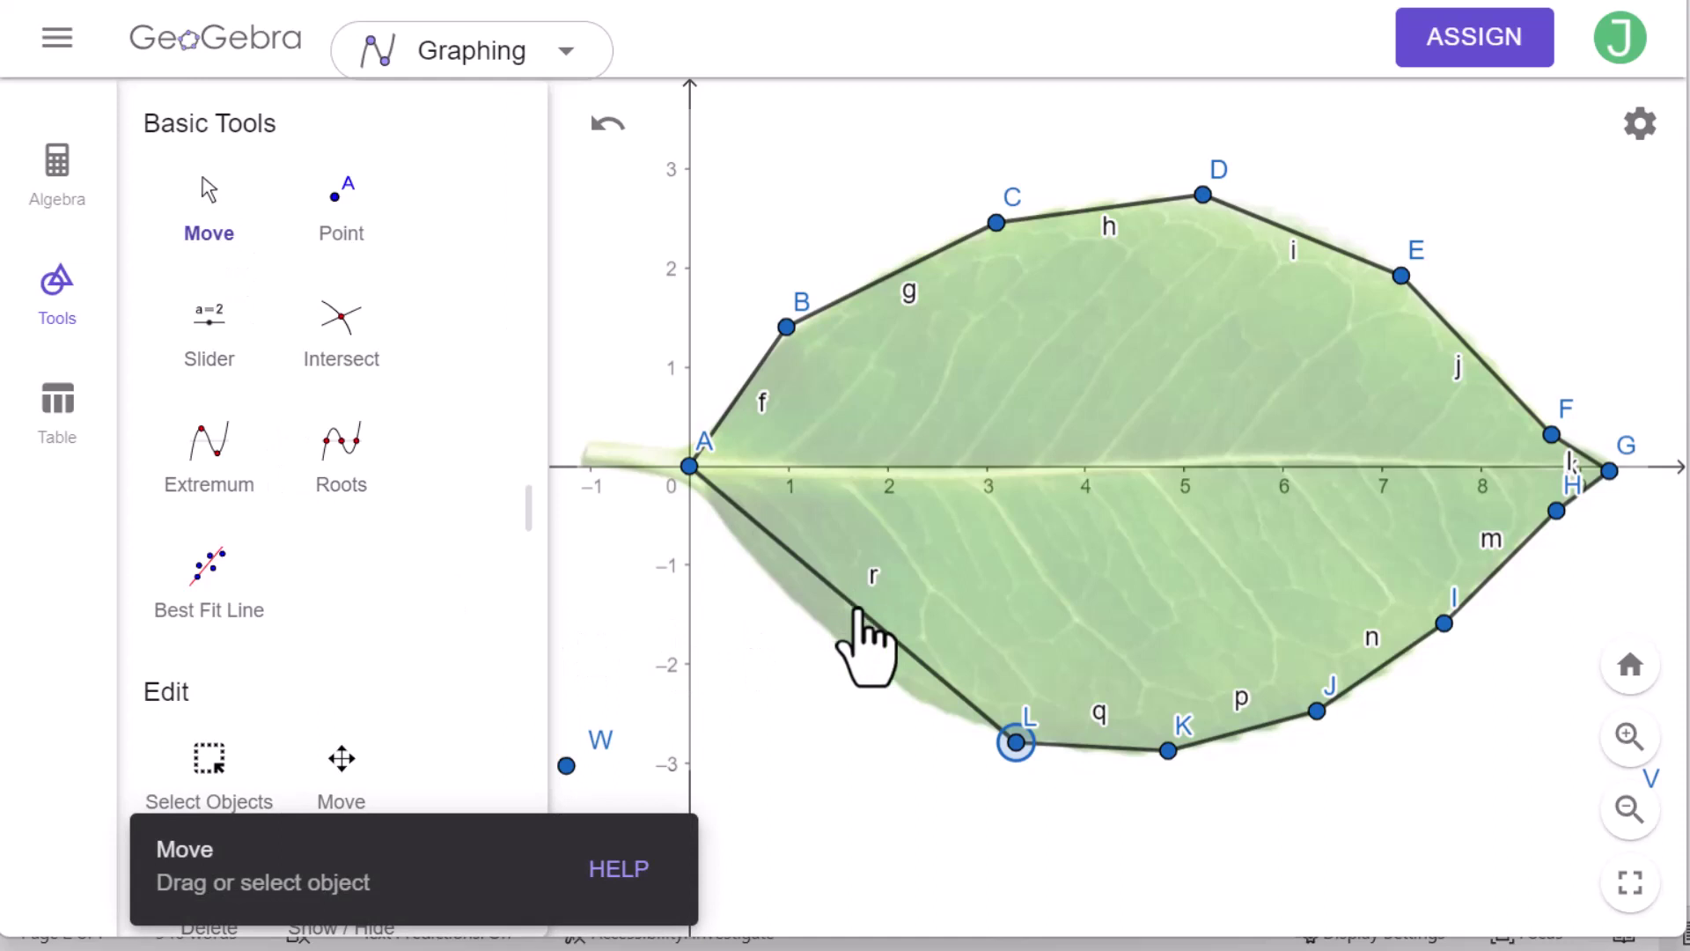
pyautogui.click(855, 611)
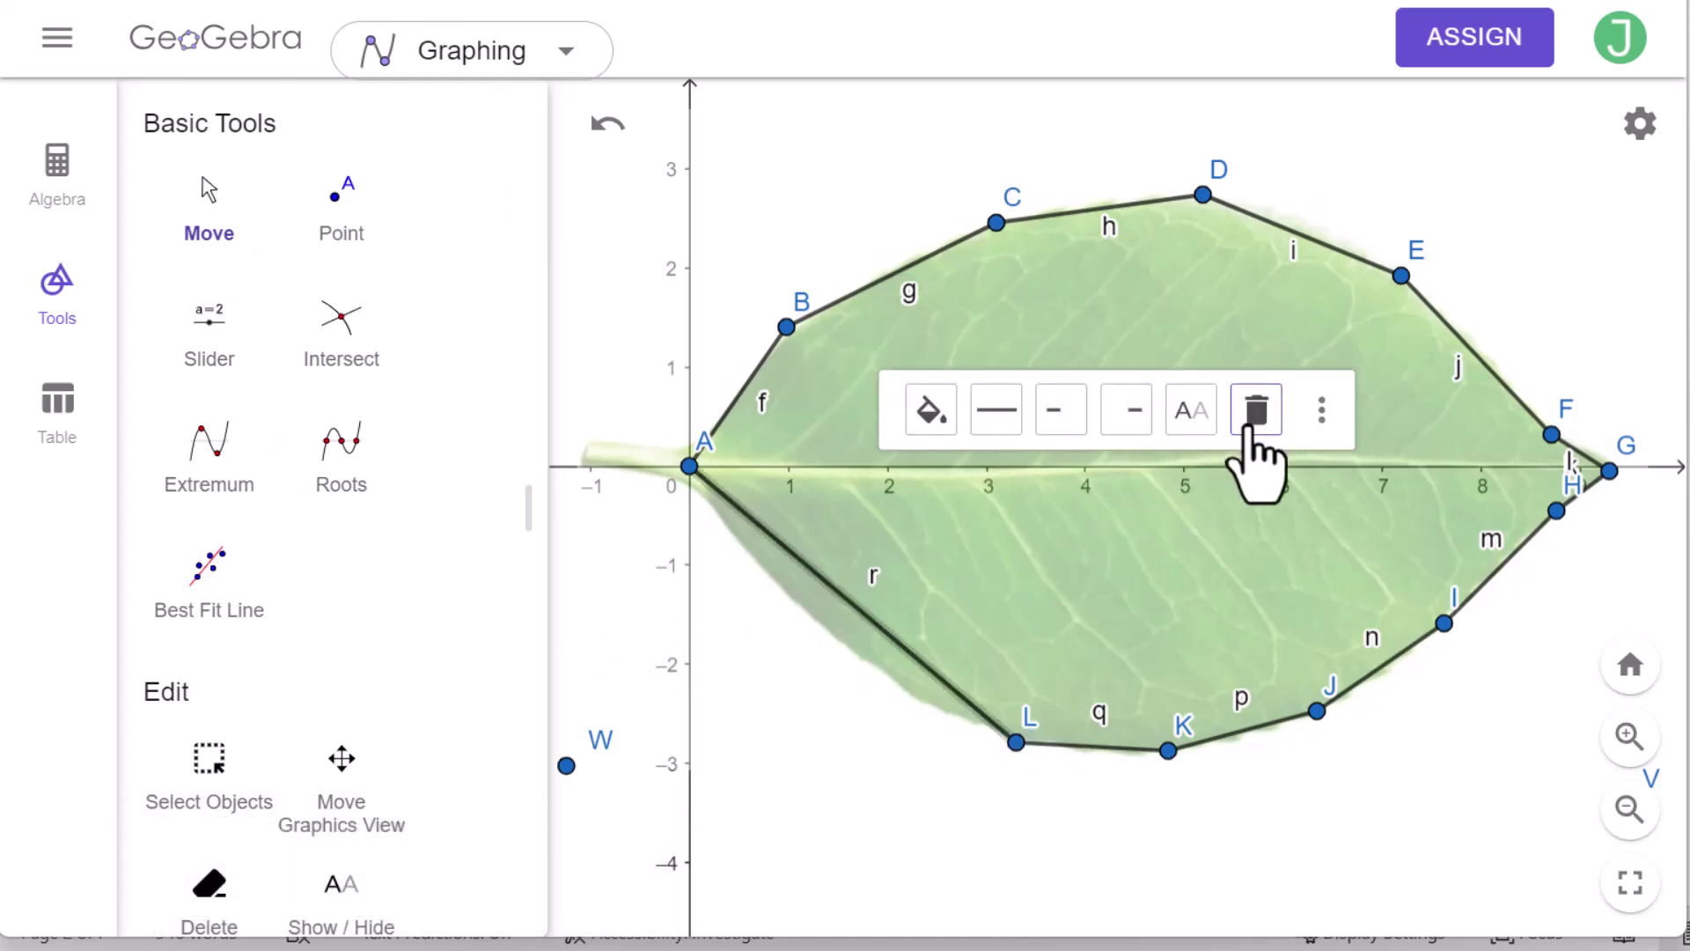
pyautogui.click(1256, 411)
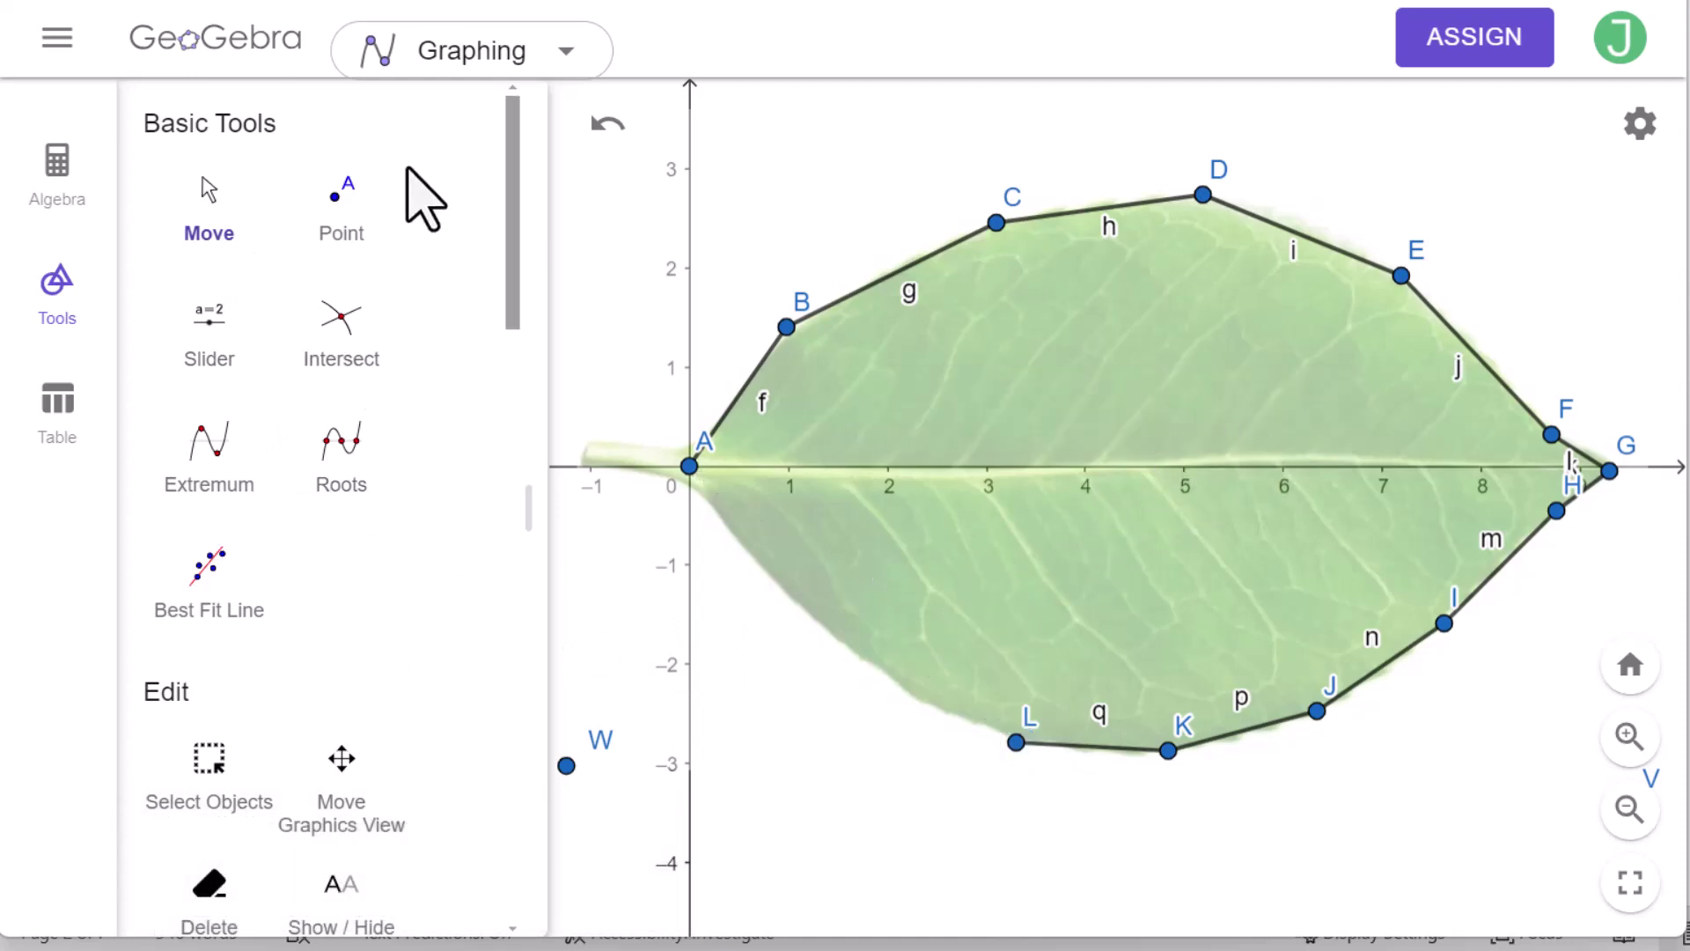
# Add point M on the leaf's lower-left edge.
pyautogui.click(338, 231)
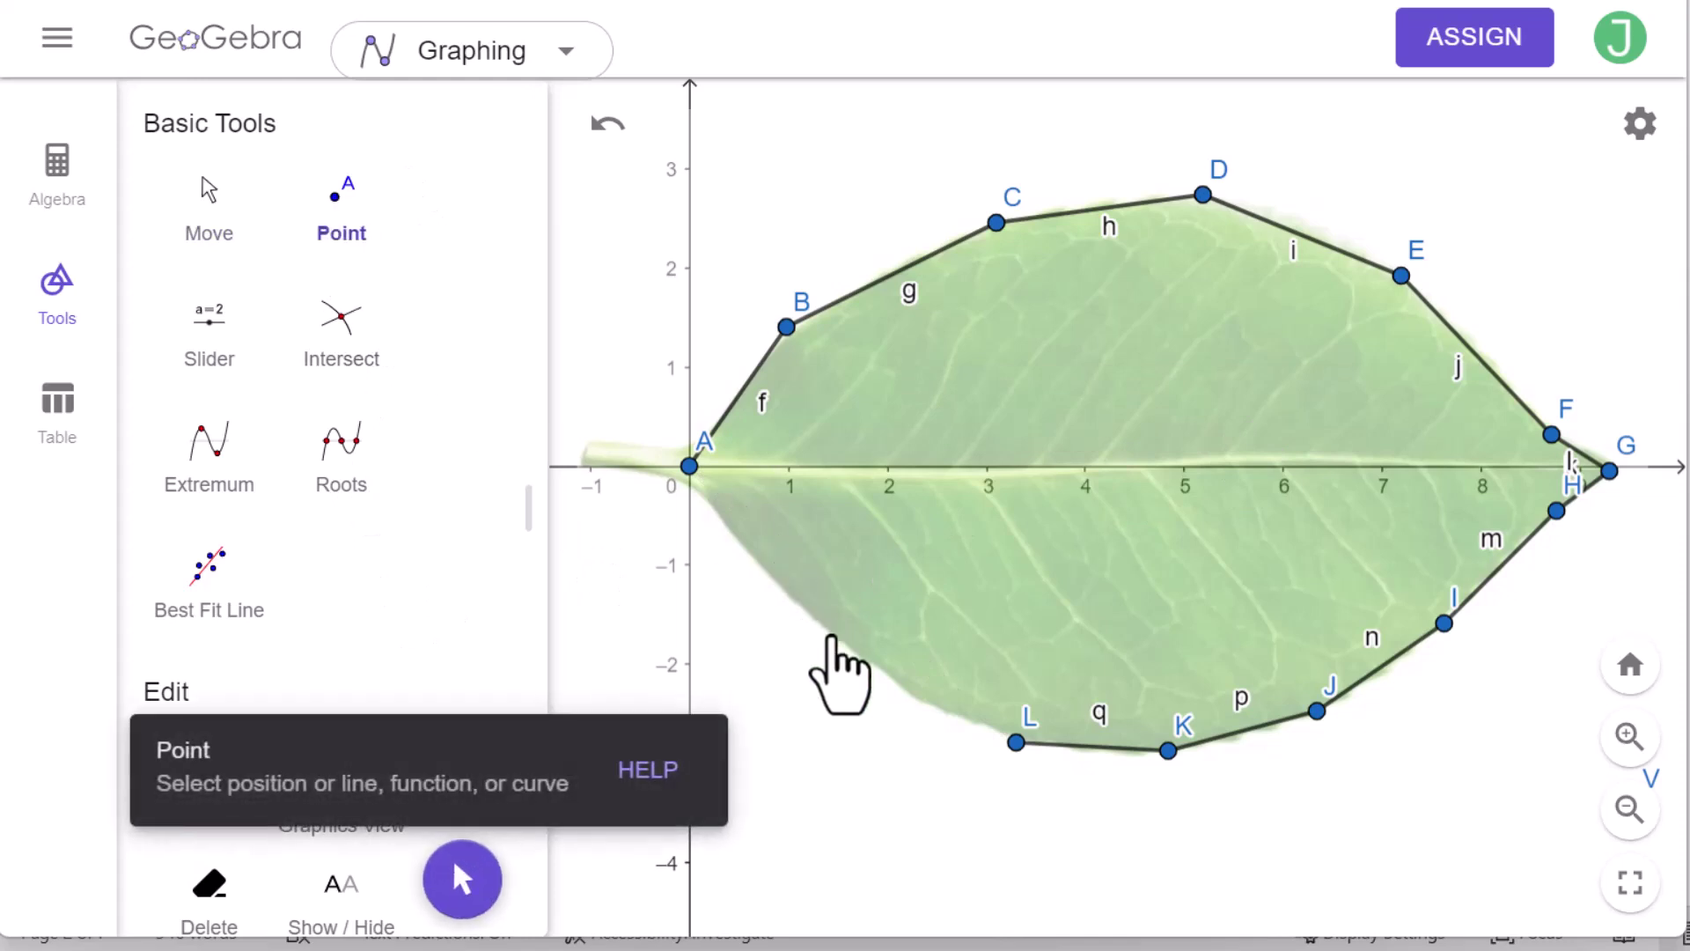
pyautogui.click(832, 632)
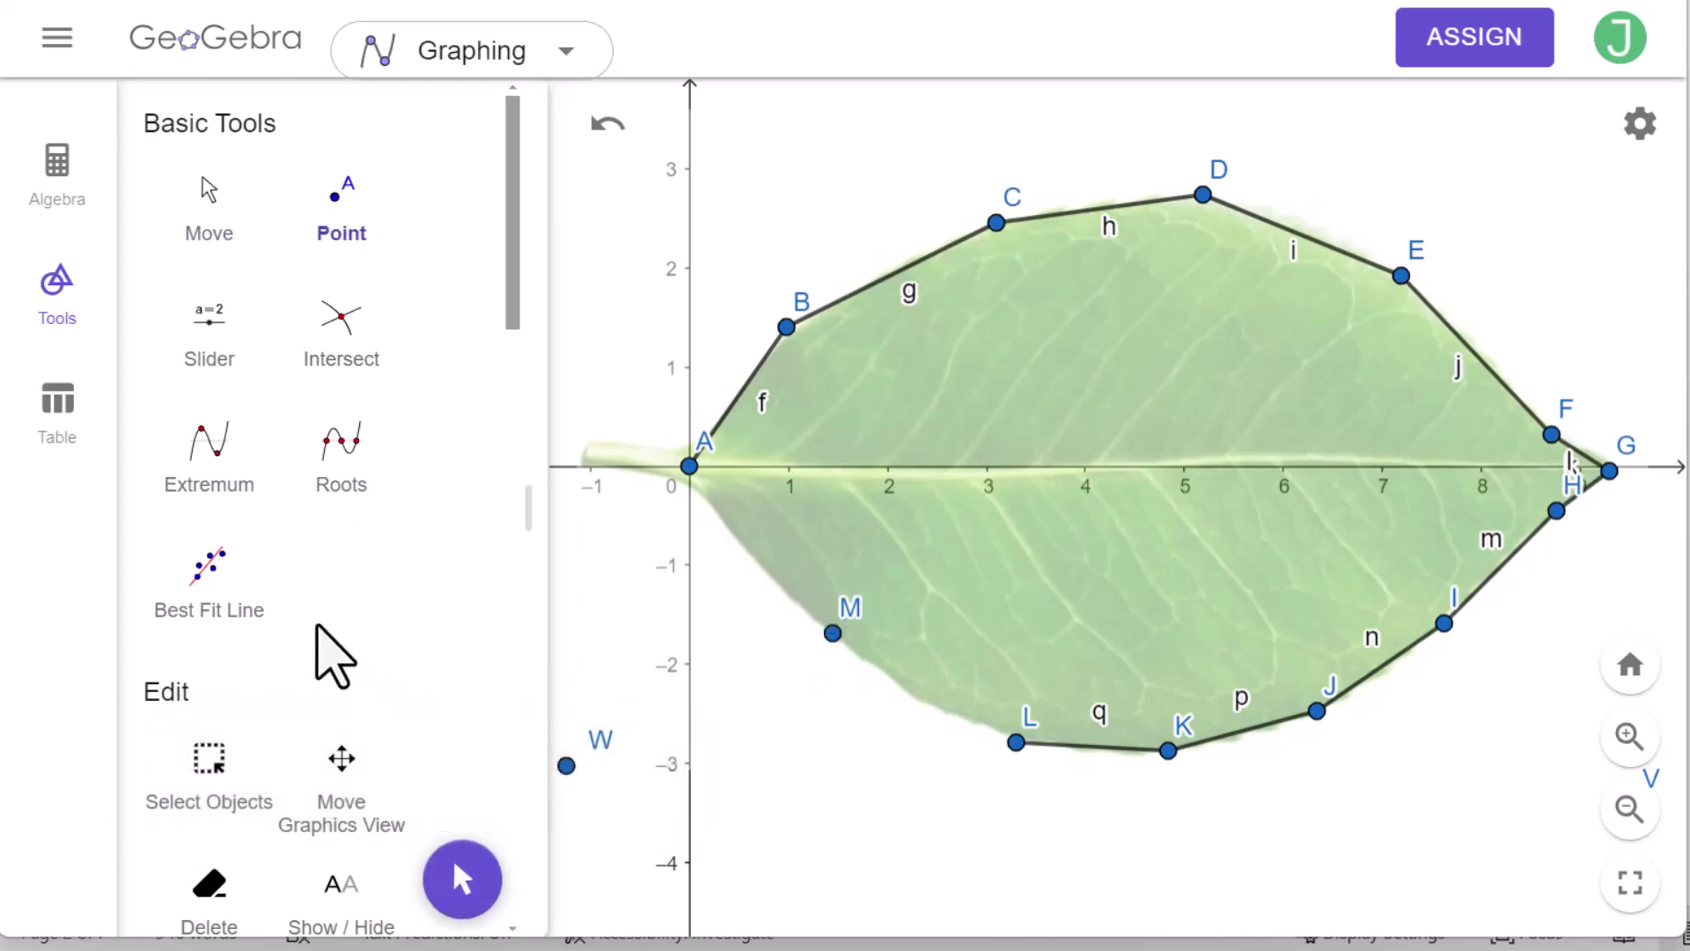
pyautogui.scroll(-6, 317, 647)
pyautogui.scroll(-10, 317, 625)
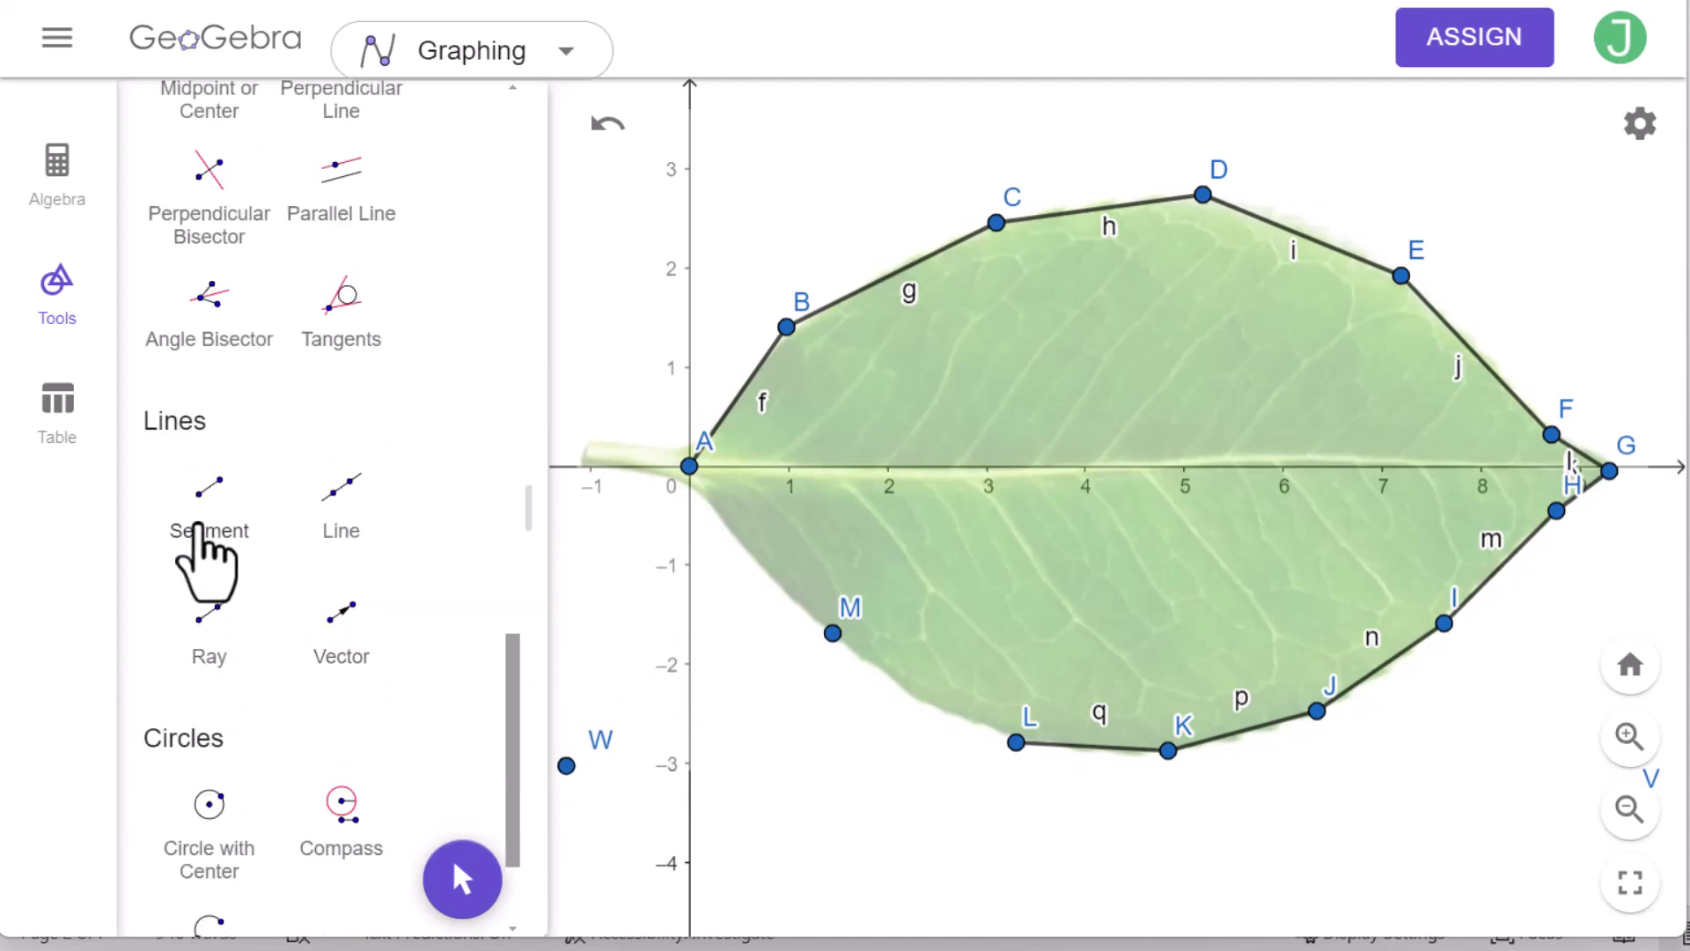
# Draw segments M–L and A–M to close the leaf outline.
pyautogui.click(193, 502)
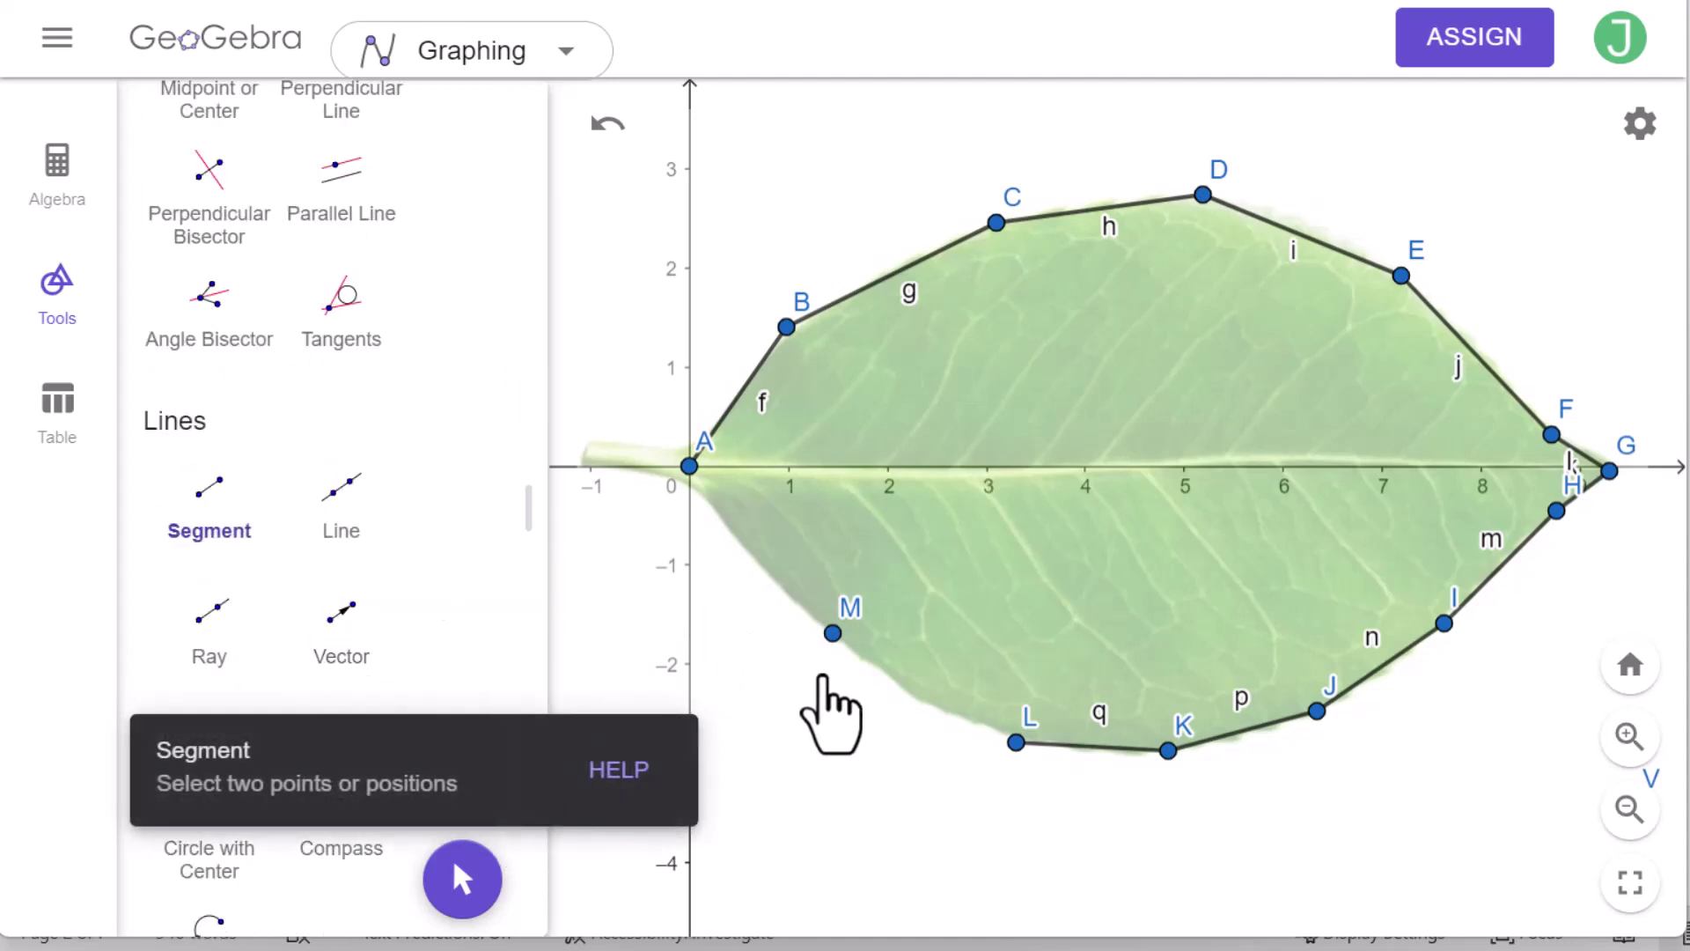
pyautogui.click(832, 634)
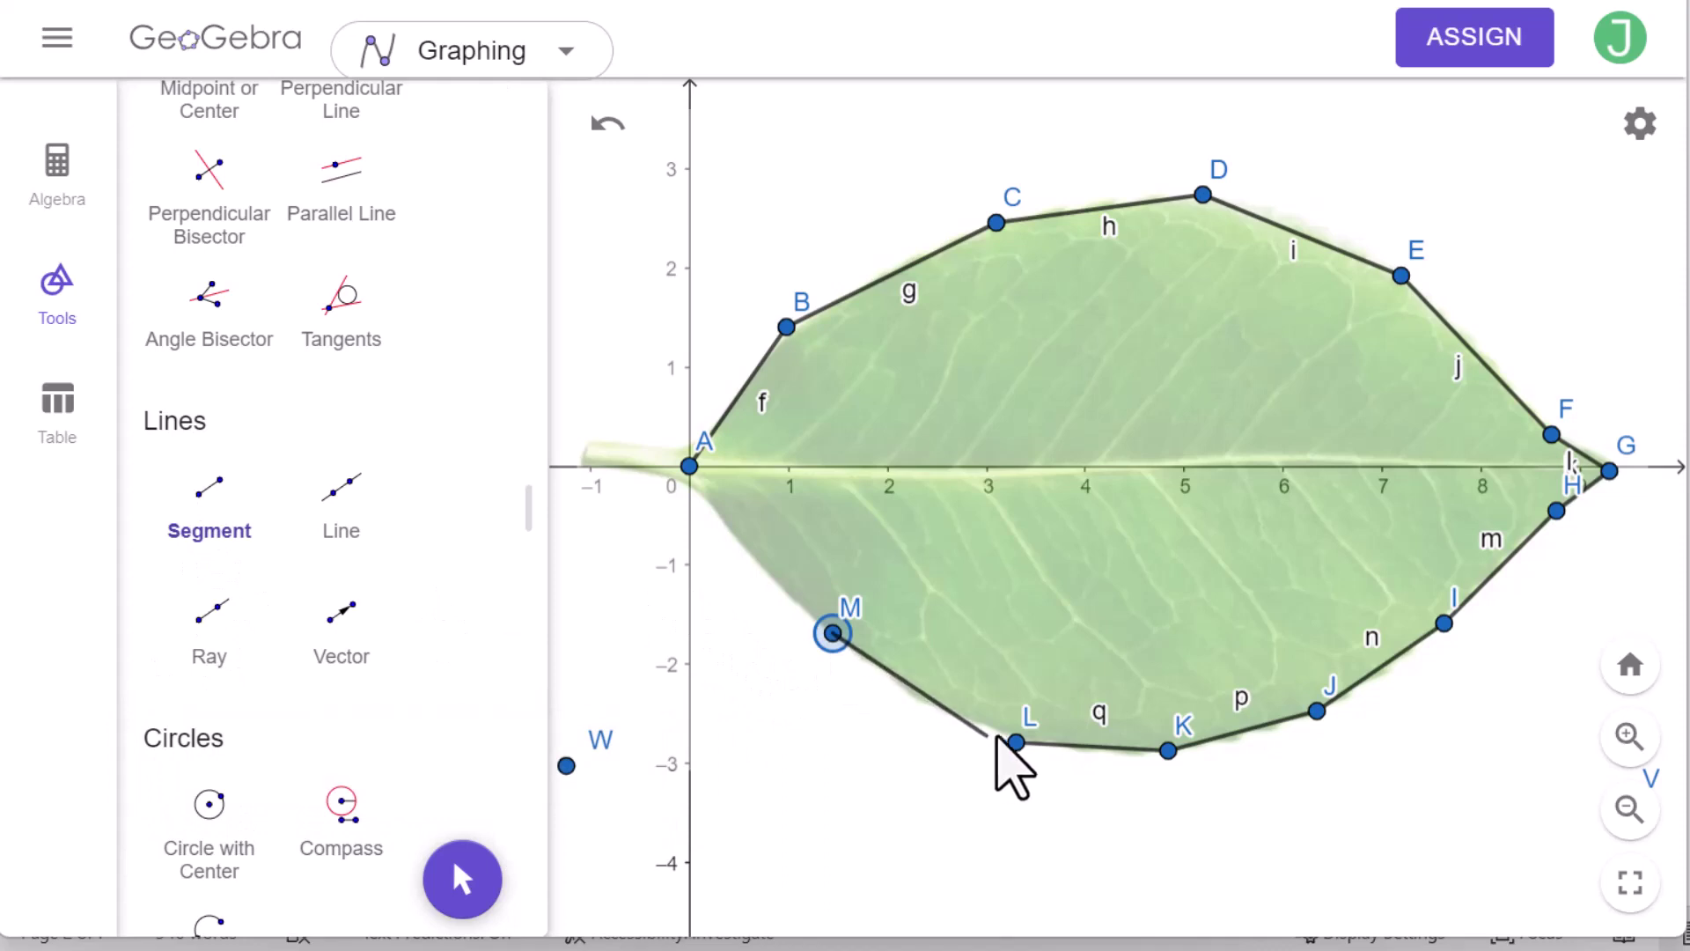
pyautogui.click(1017, 743)
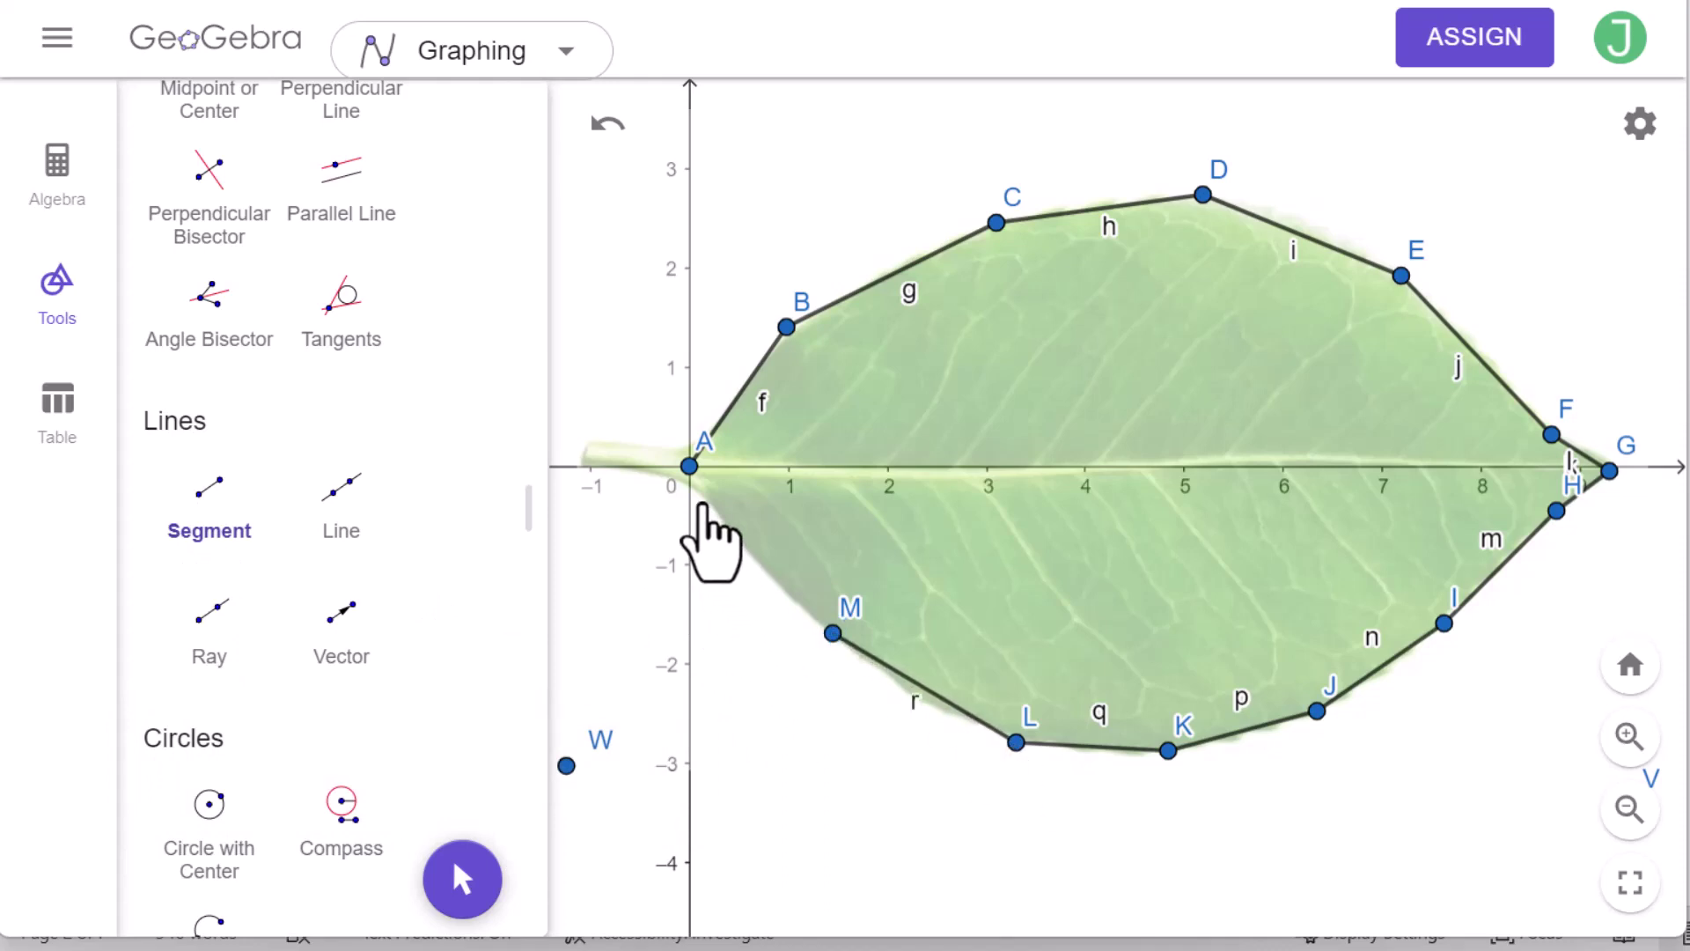
pyautogui.click(690, 466)
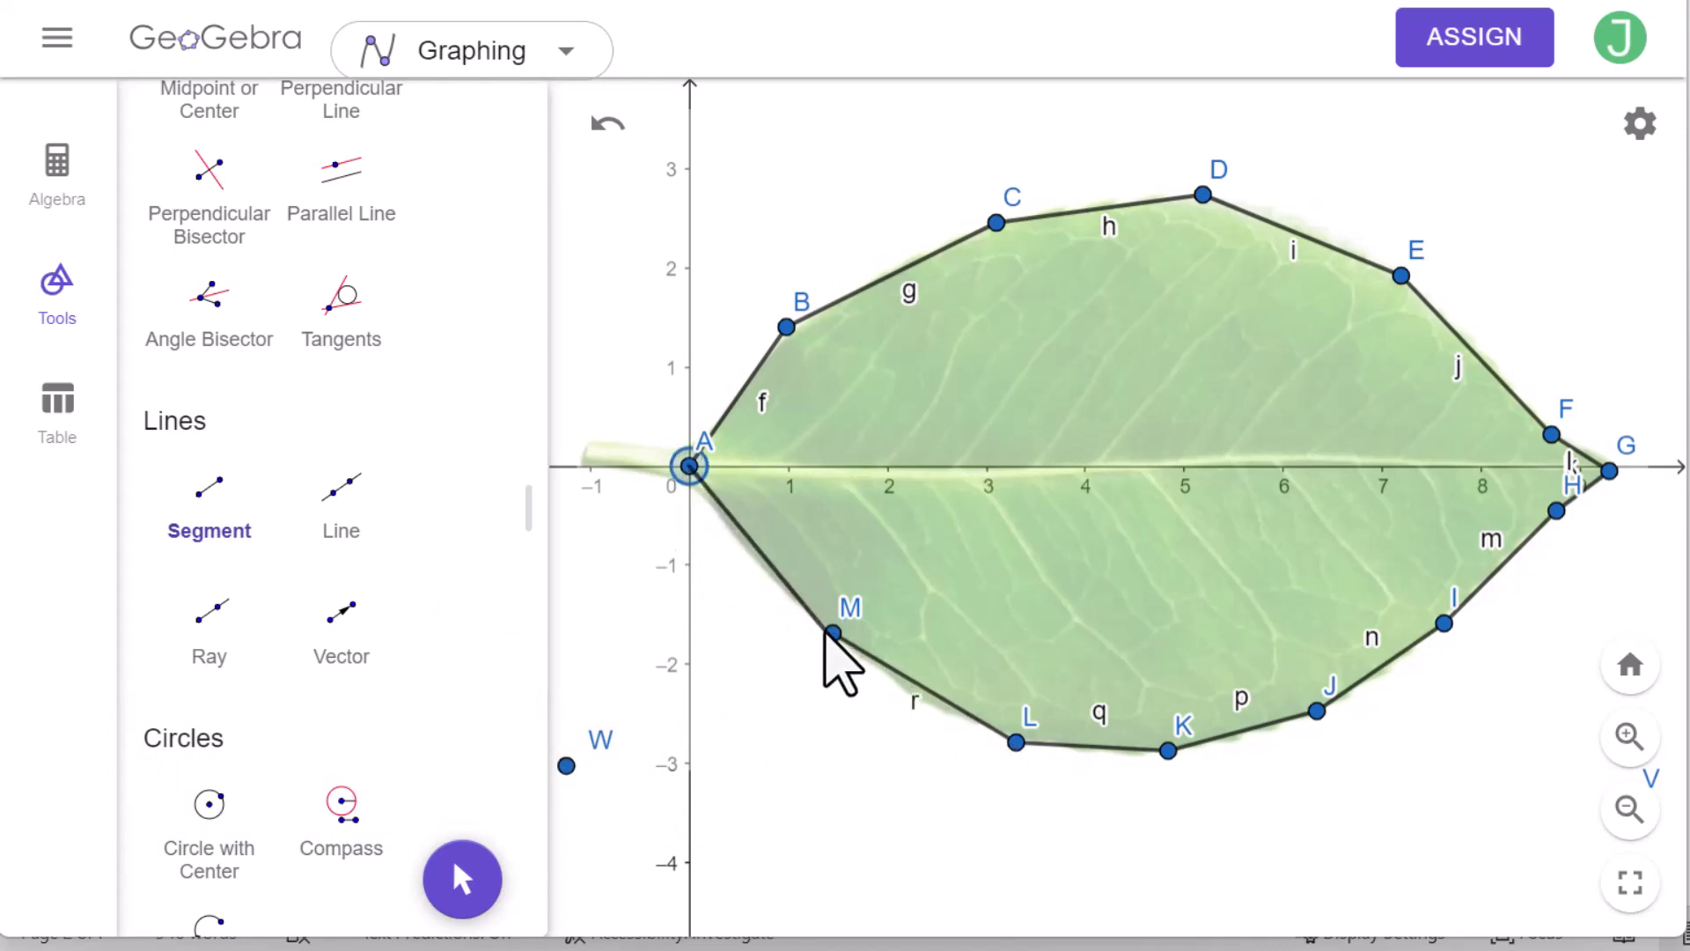
pyautogui.click(832, 633)
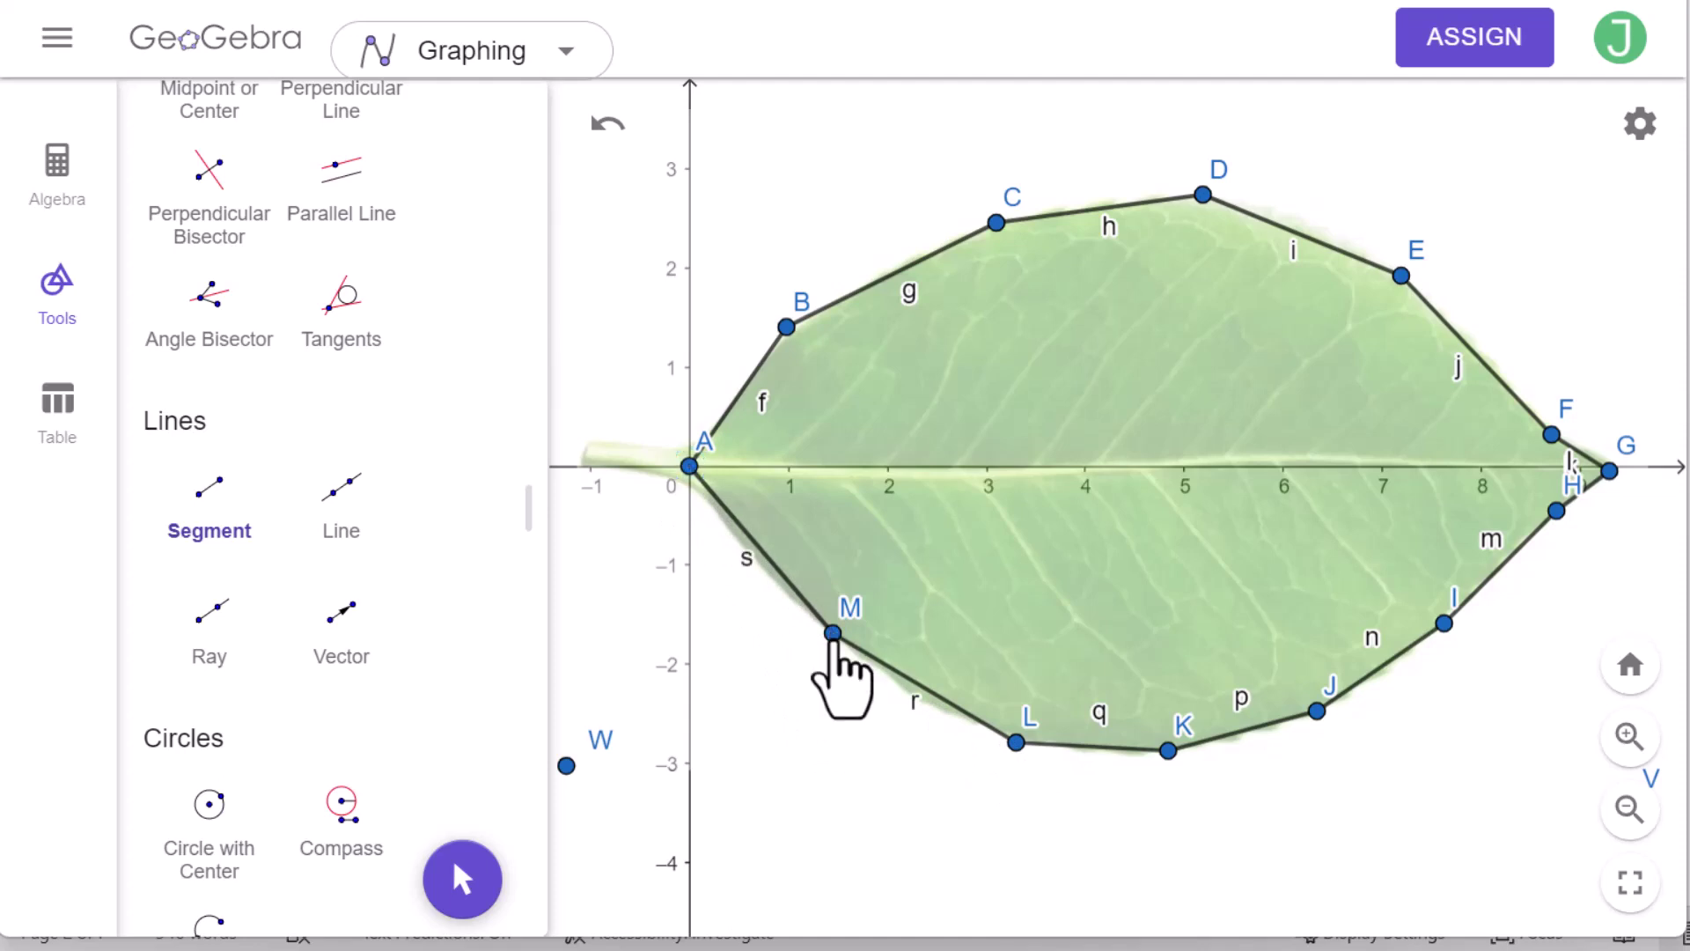
pyautogui.scroll(5, 357, 303)
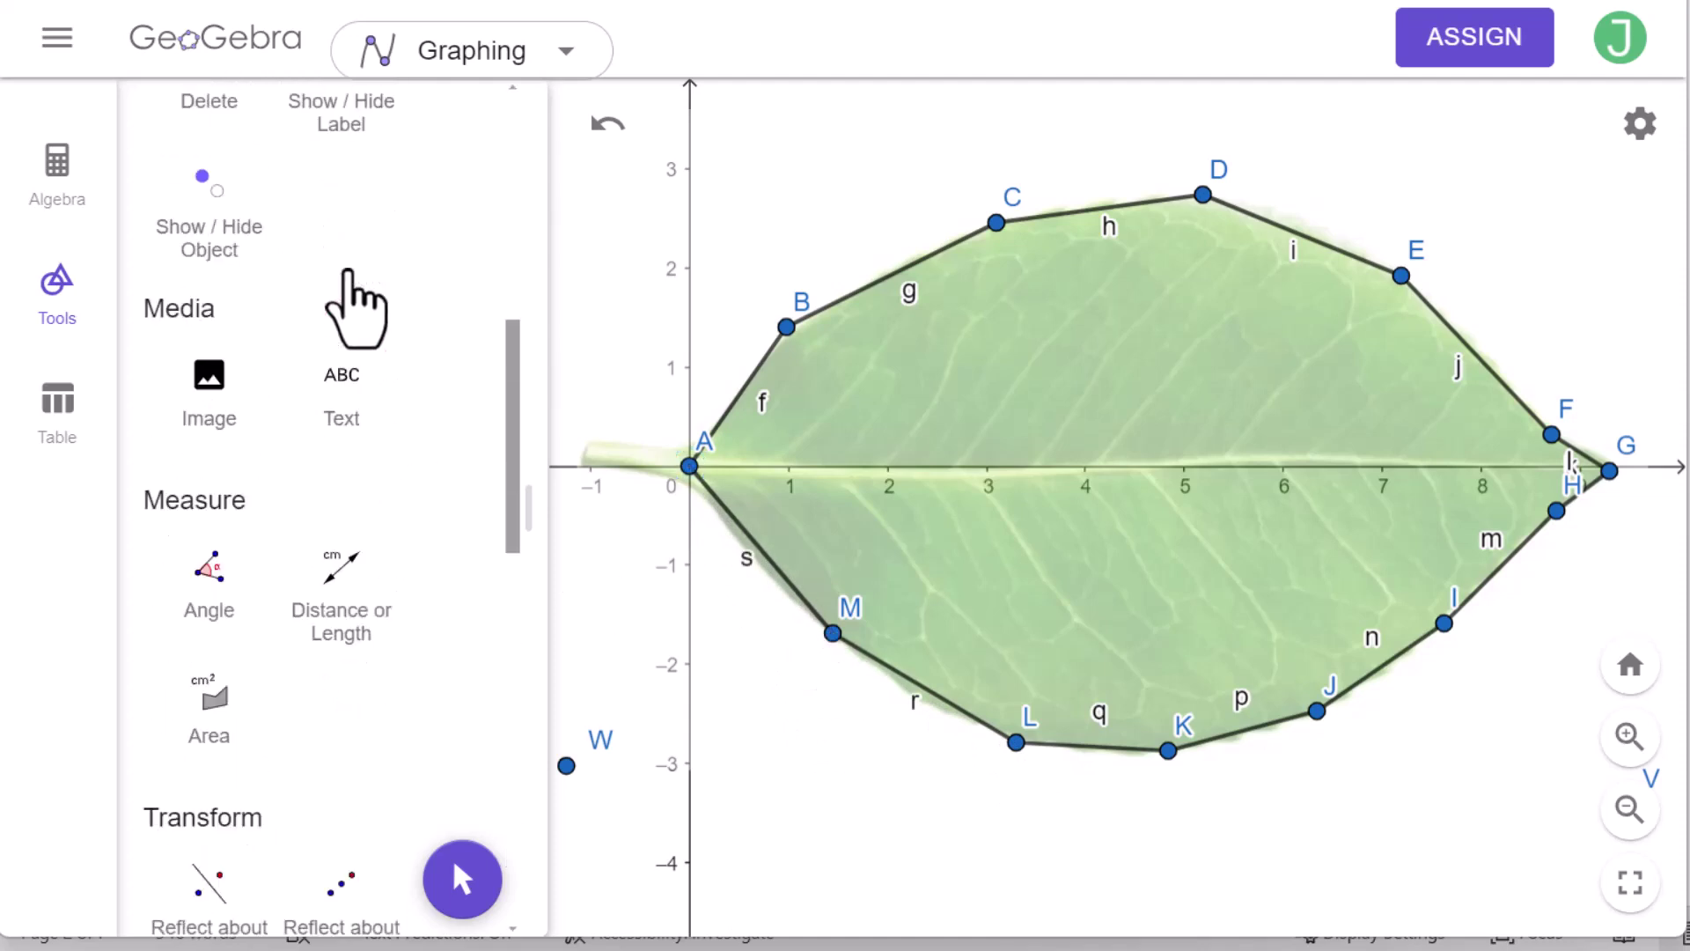
pyautogui.scroll(5, 358, 283)
# Nudge points M and L slightly so the lower vertices sit on the leaf's edge.
pyautogui.click(211, 231)
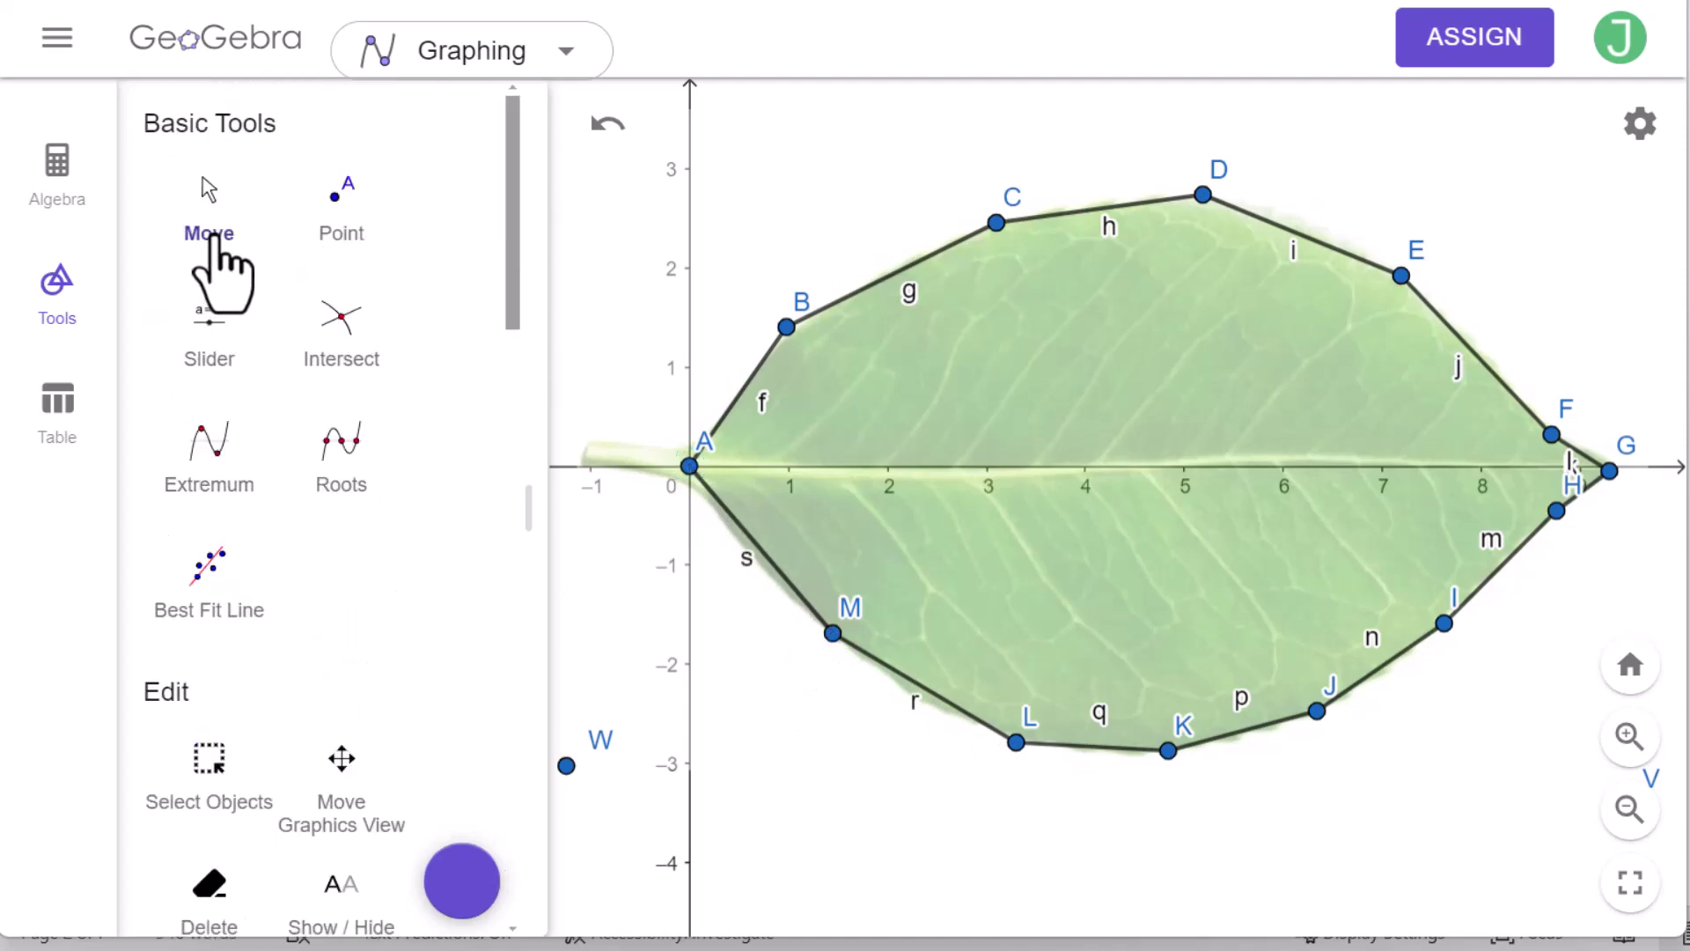
pyautogui.moveTo(827, 634); pyautogui.dragTo(816, 625)
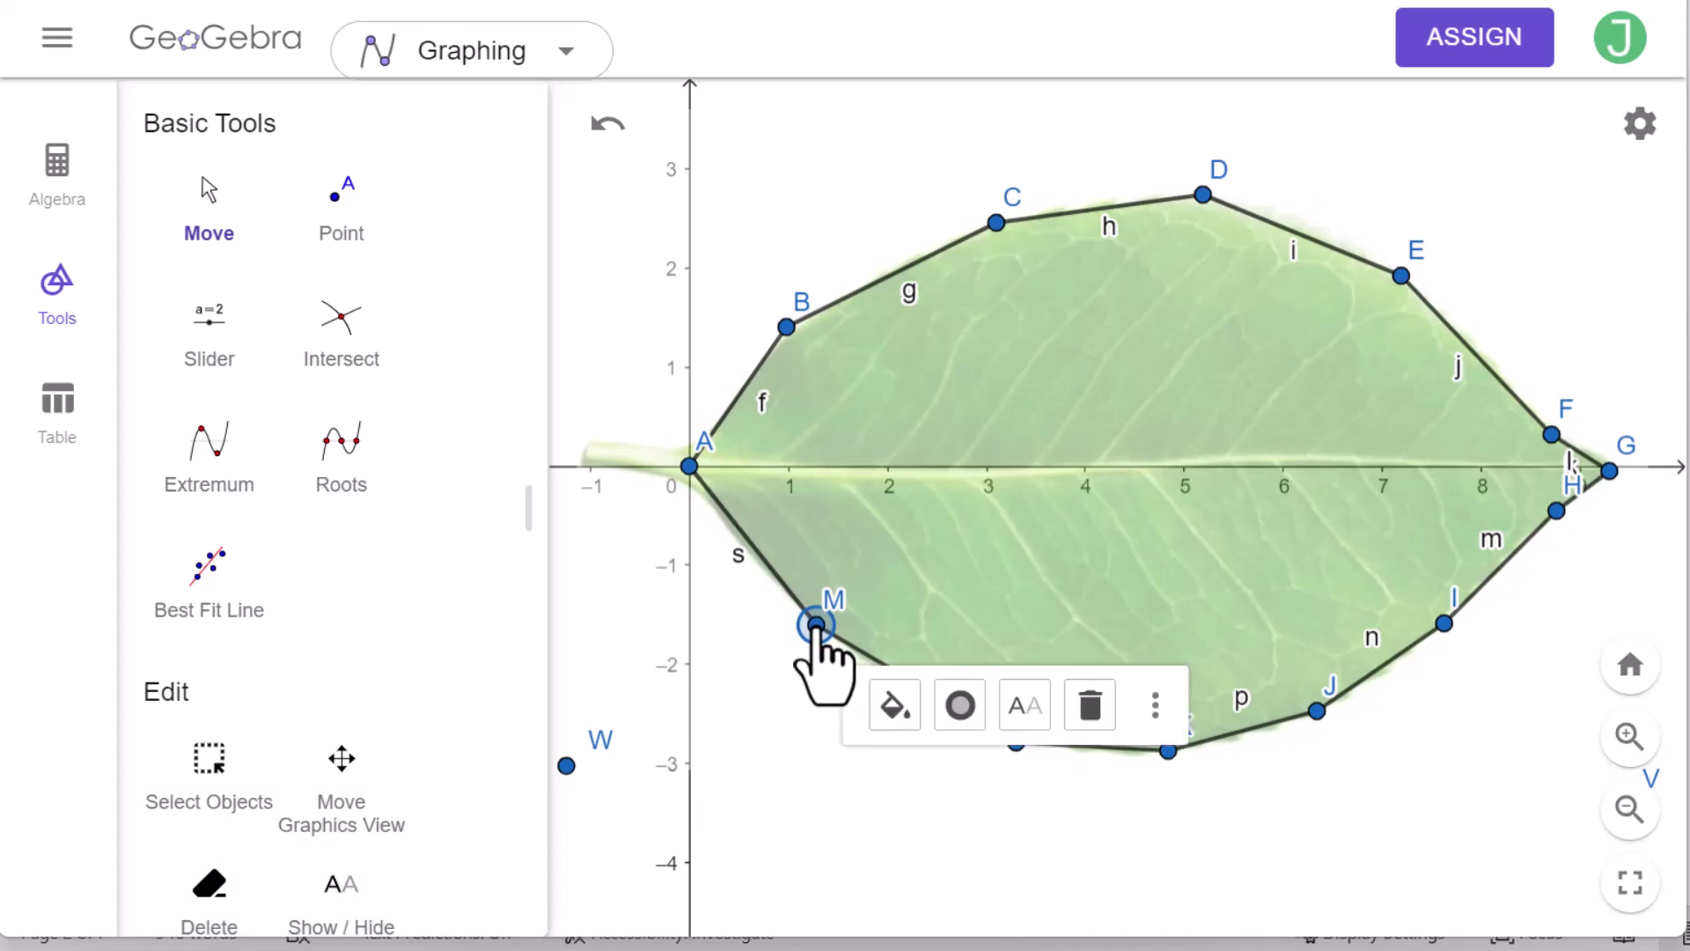
pyautogui.click(1029, 822)
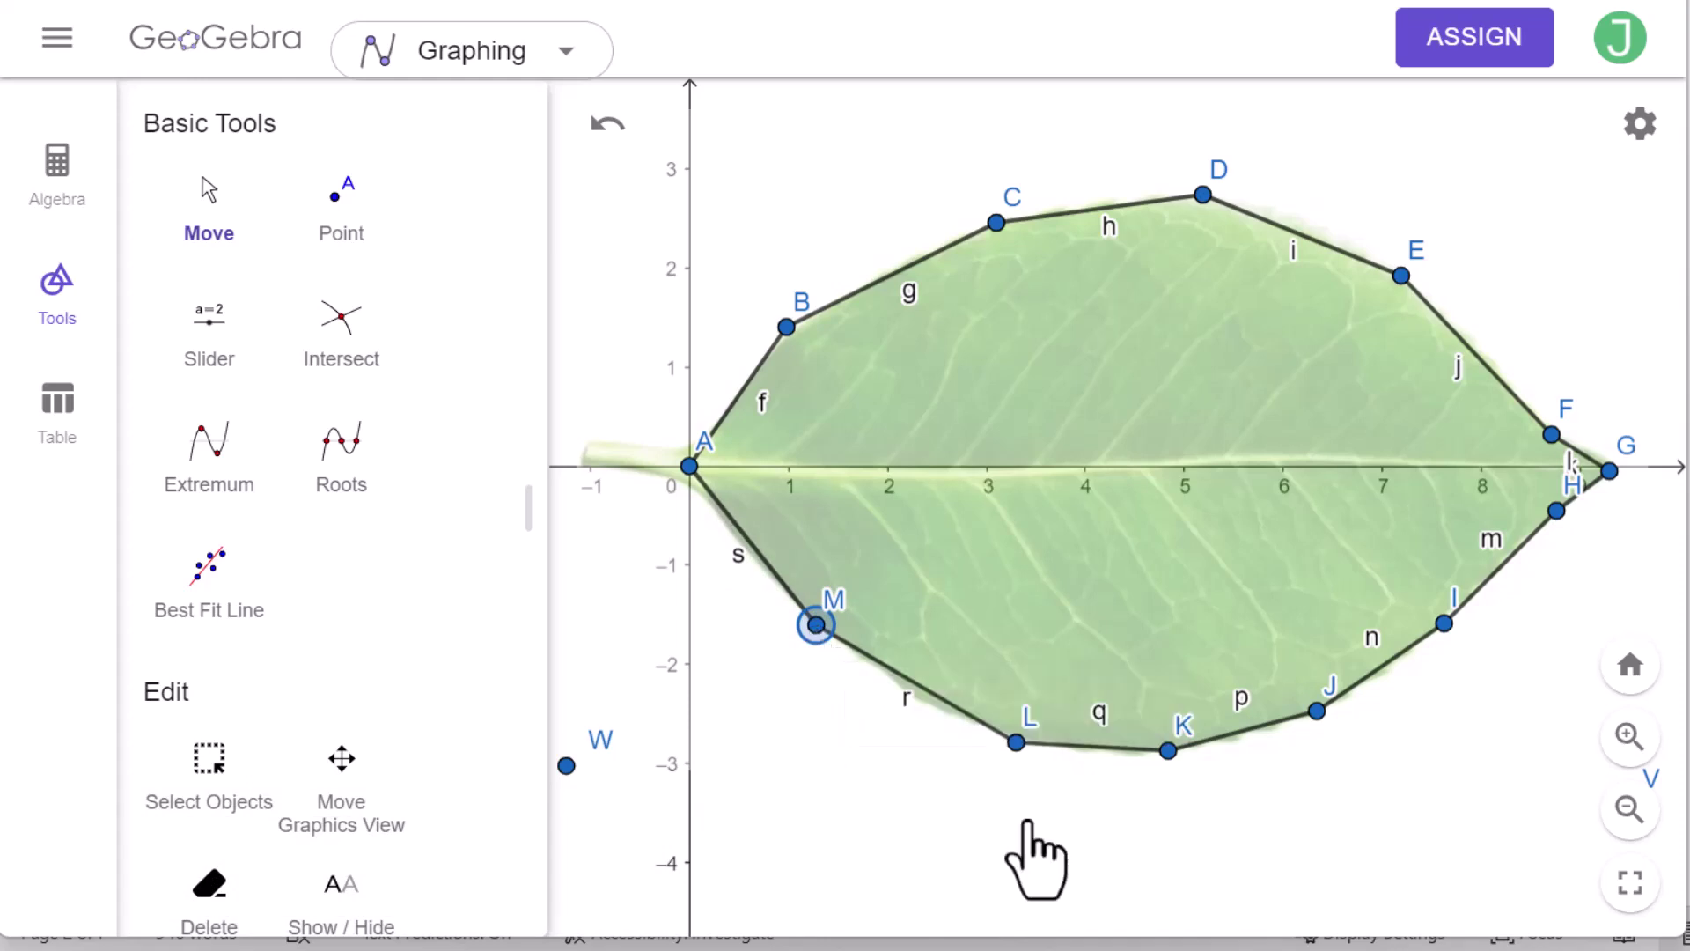
pyautogui.moveTo(1015, 742); pyautogui.dragTo(1005, 740)
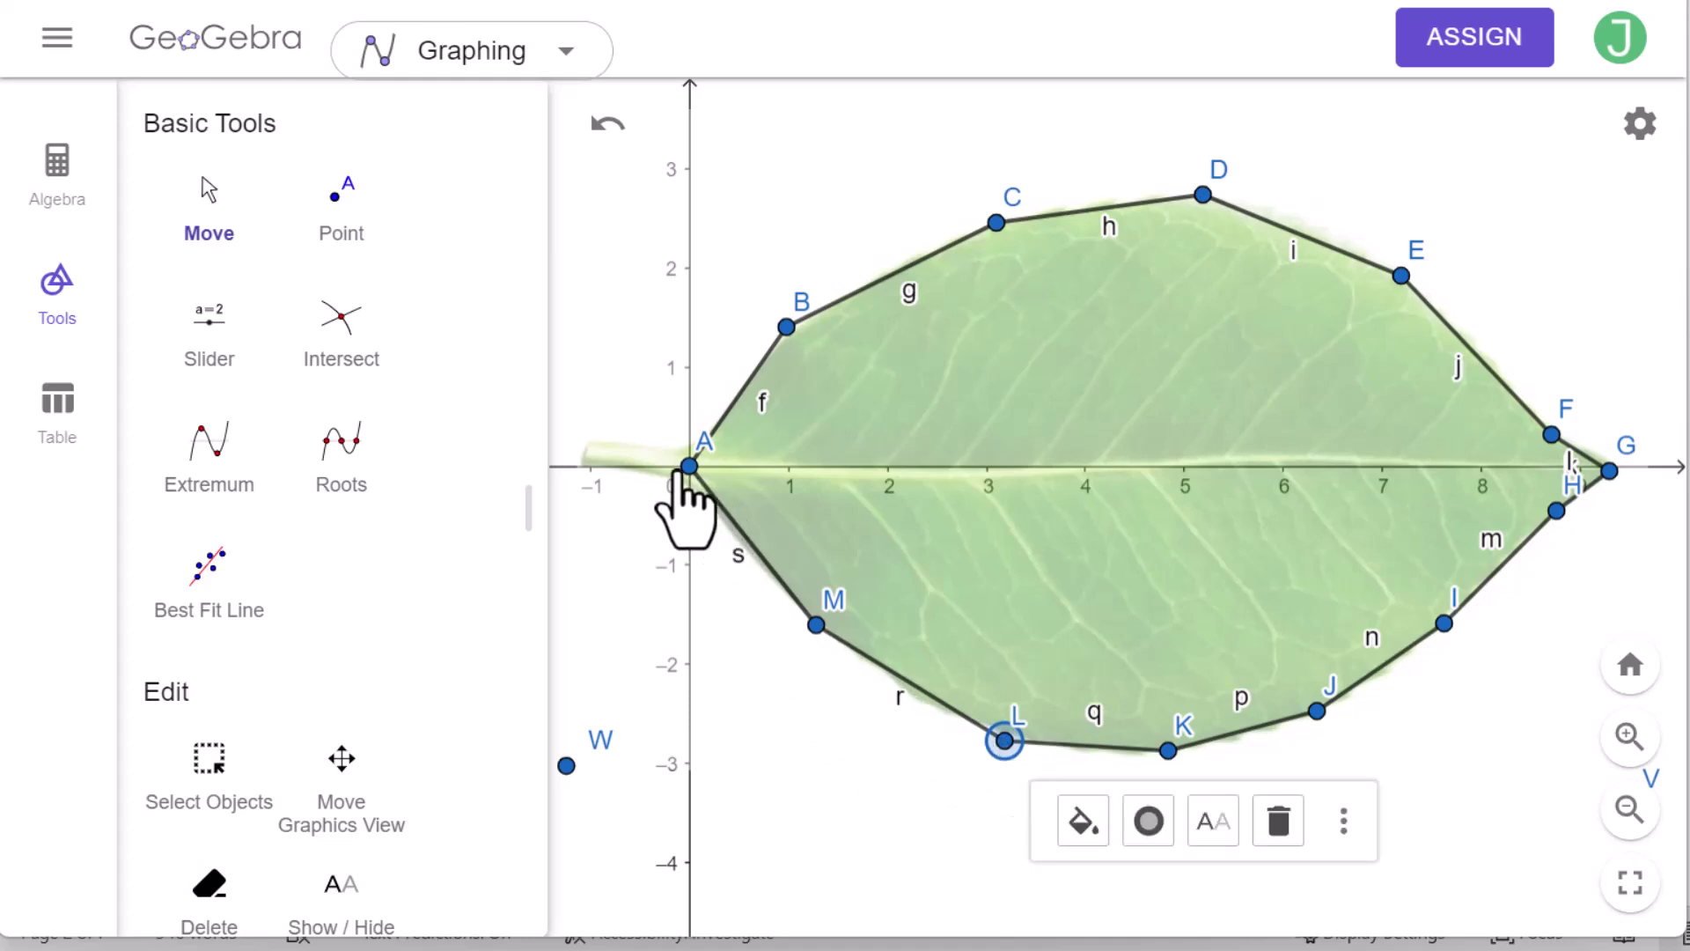
pyautogui.moveTo(691, 470); pyautogui.dragTo(689, 469)
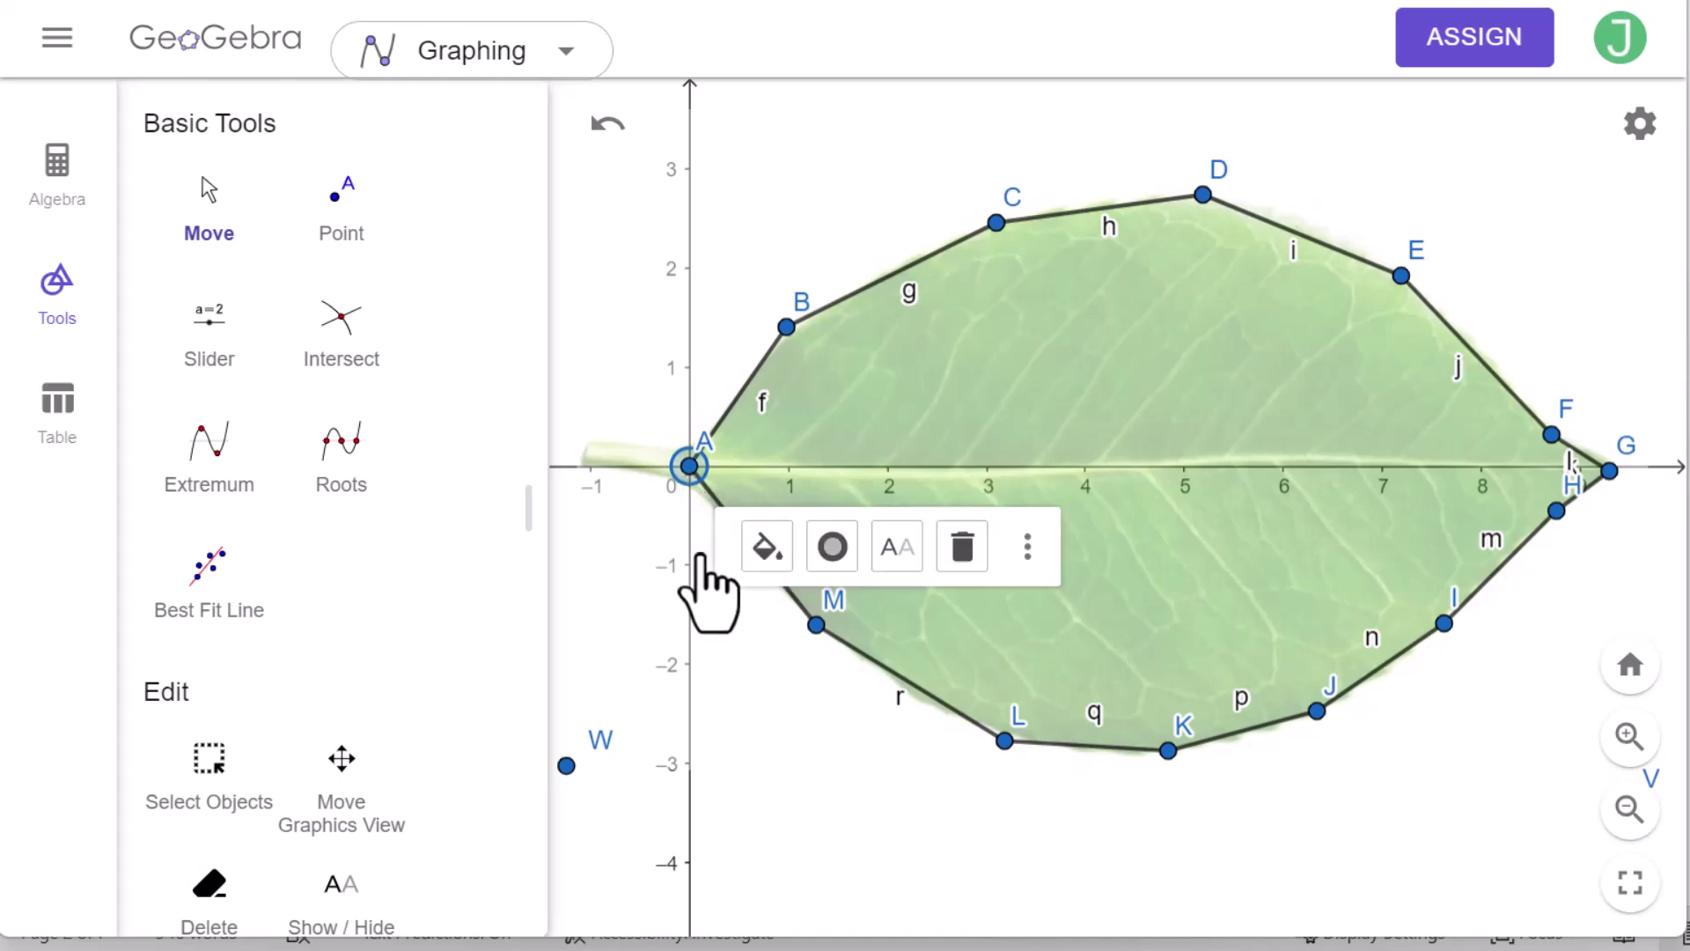
pyautogui.moveTo(816, 627); pyautogui.dragTo(806, 620)
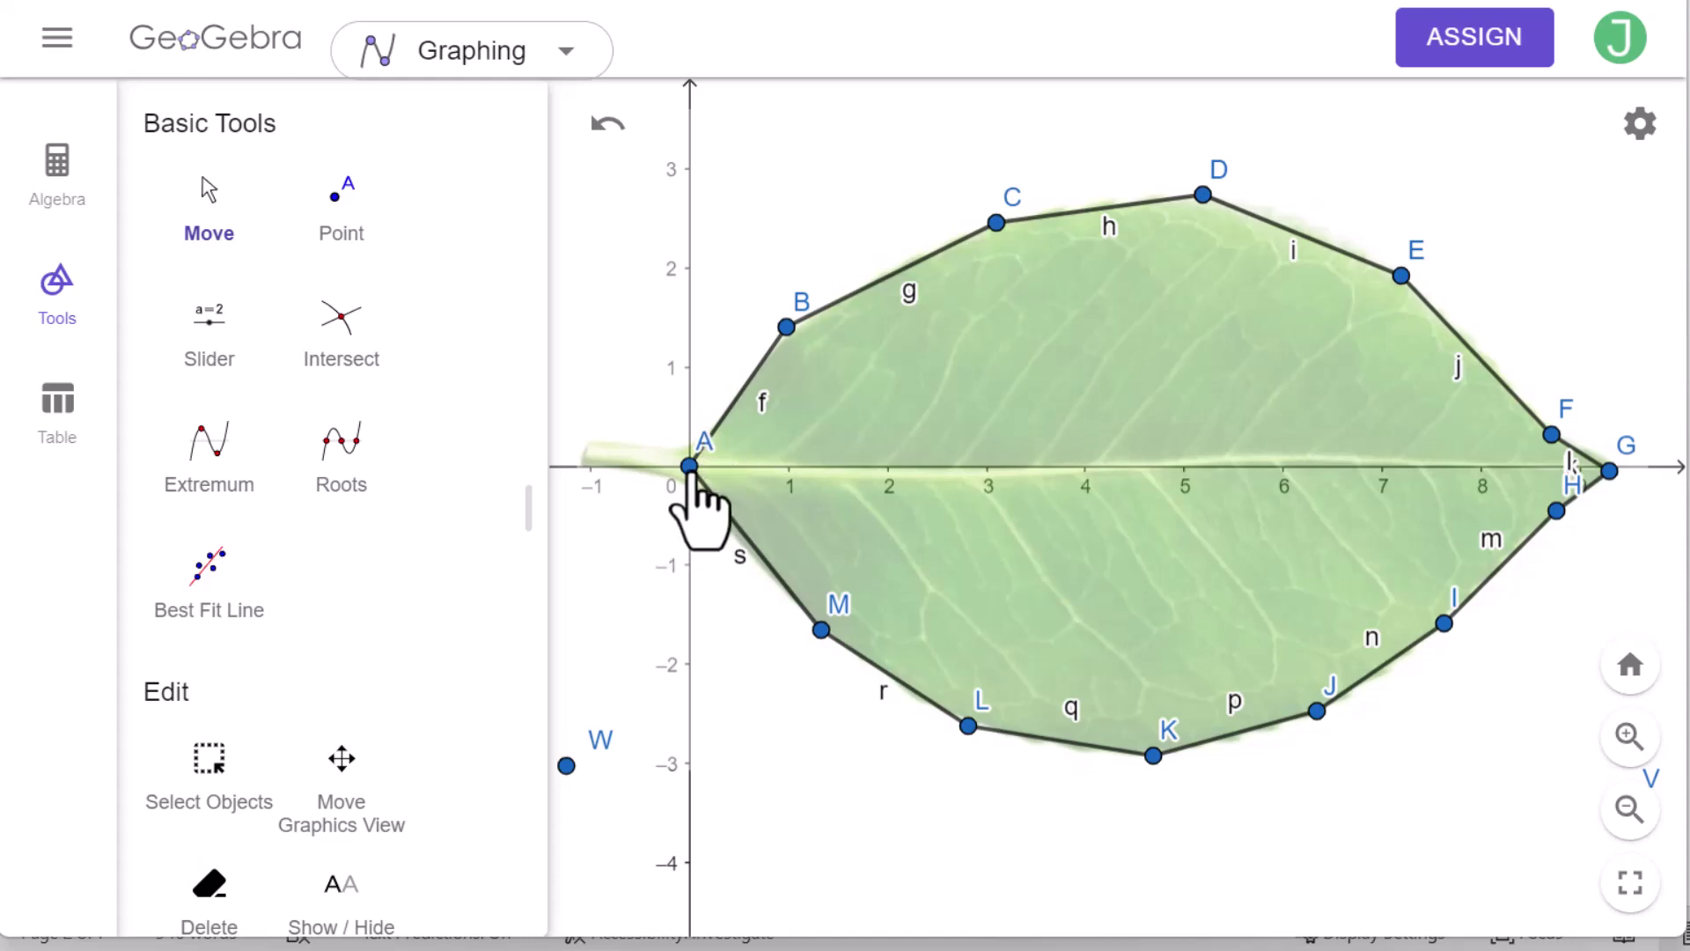
# Rename point A to A1 in its Settings.
pyautogui.click(689, 466)
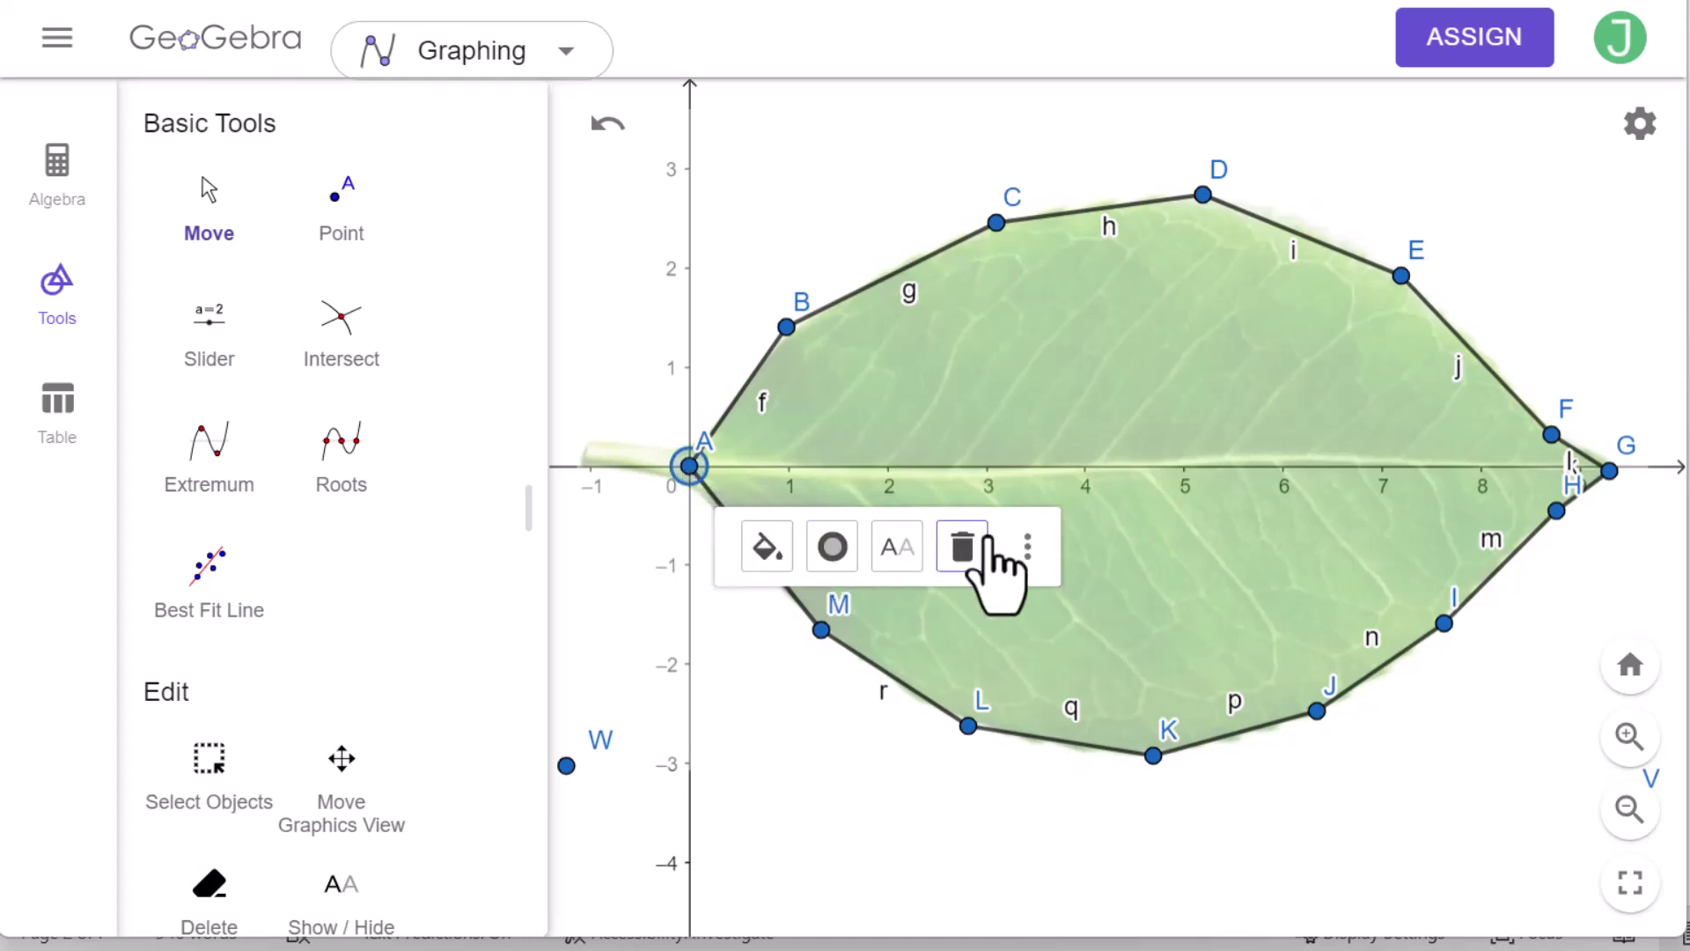
pyautogui.click(1028, 544)
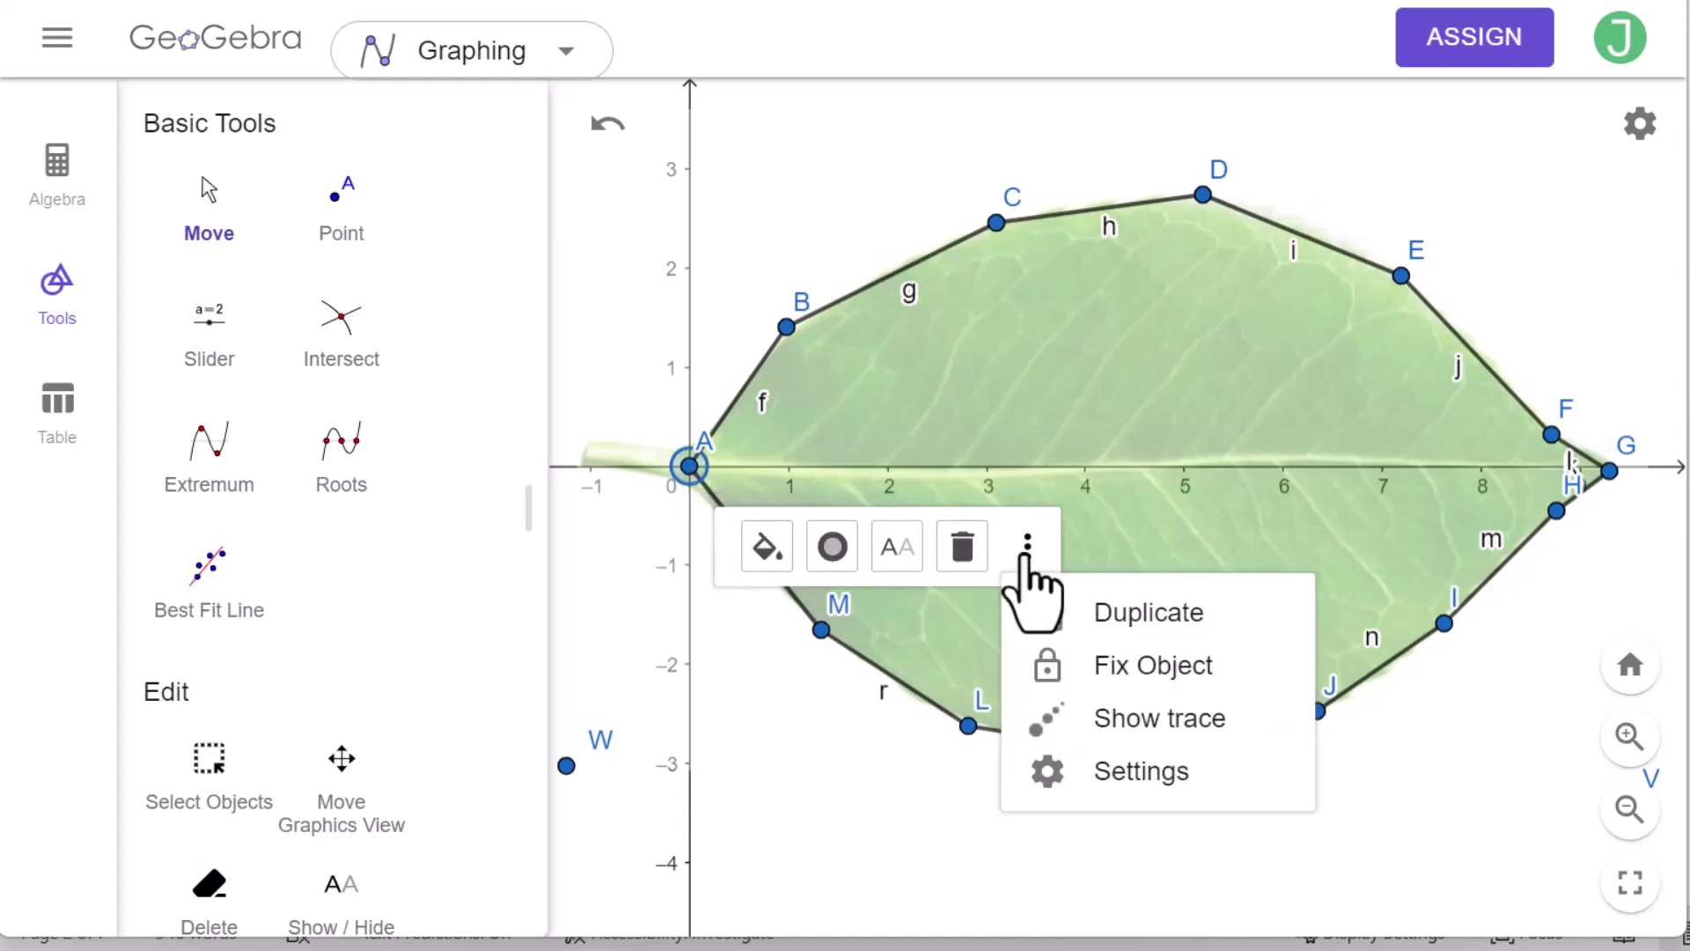
pyautogui.click(1130, 774)
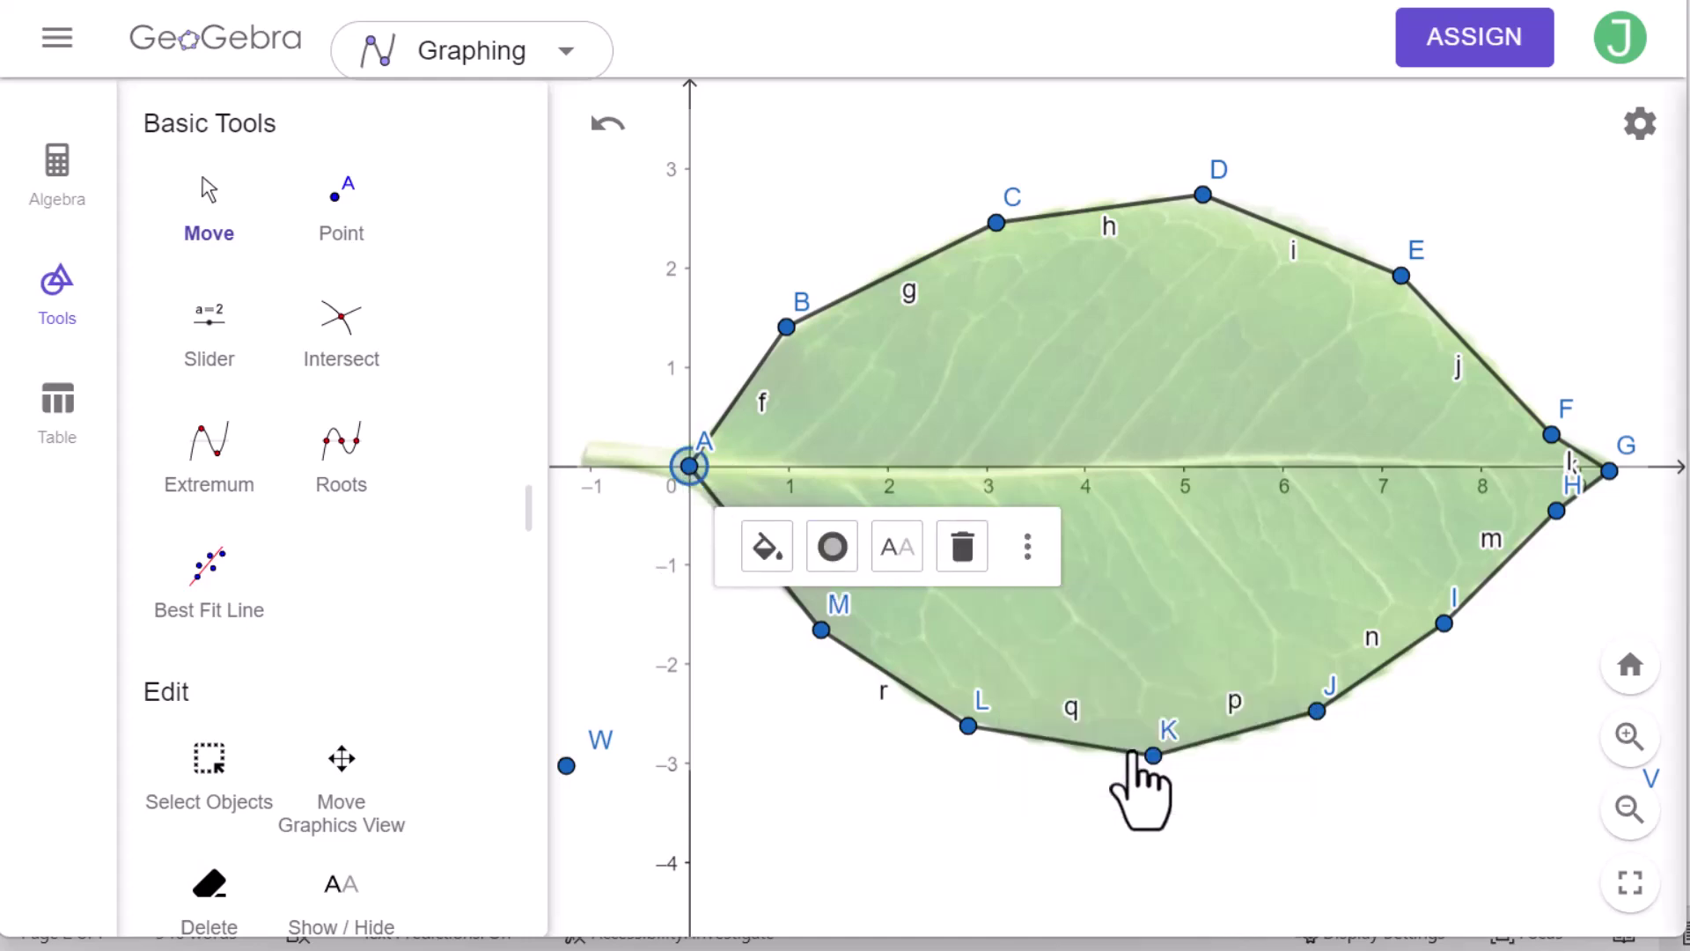
pyautogui.click(920, 203)
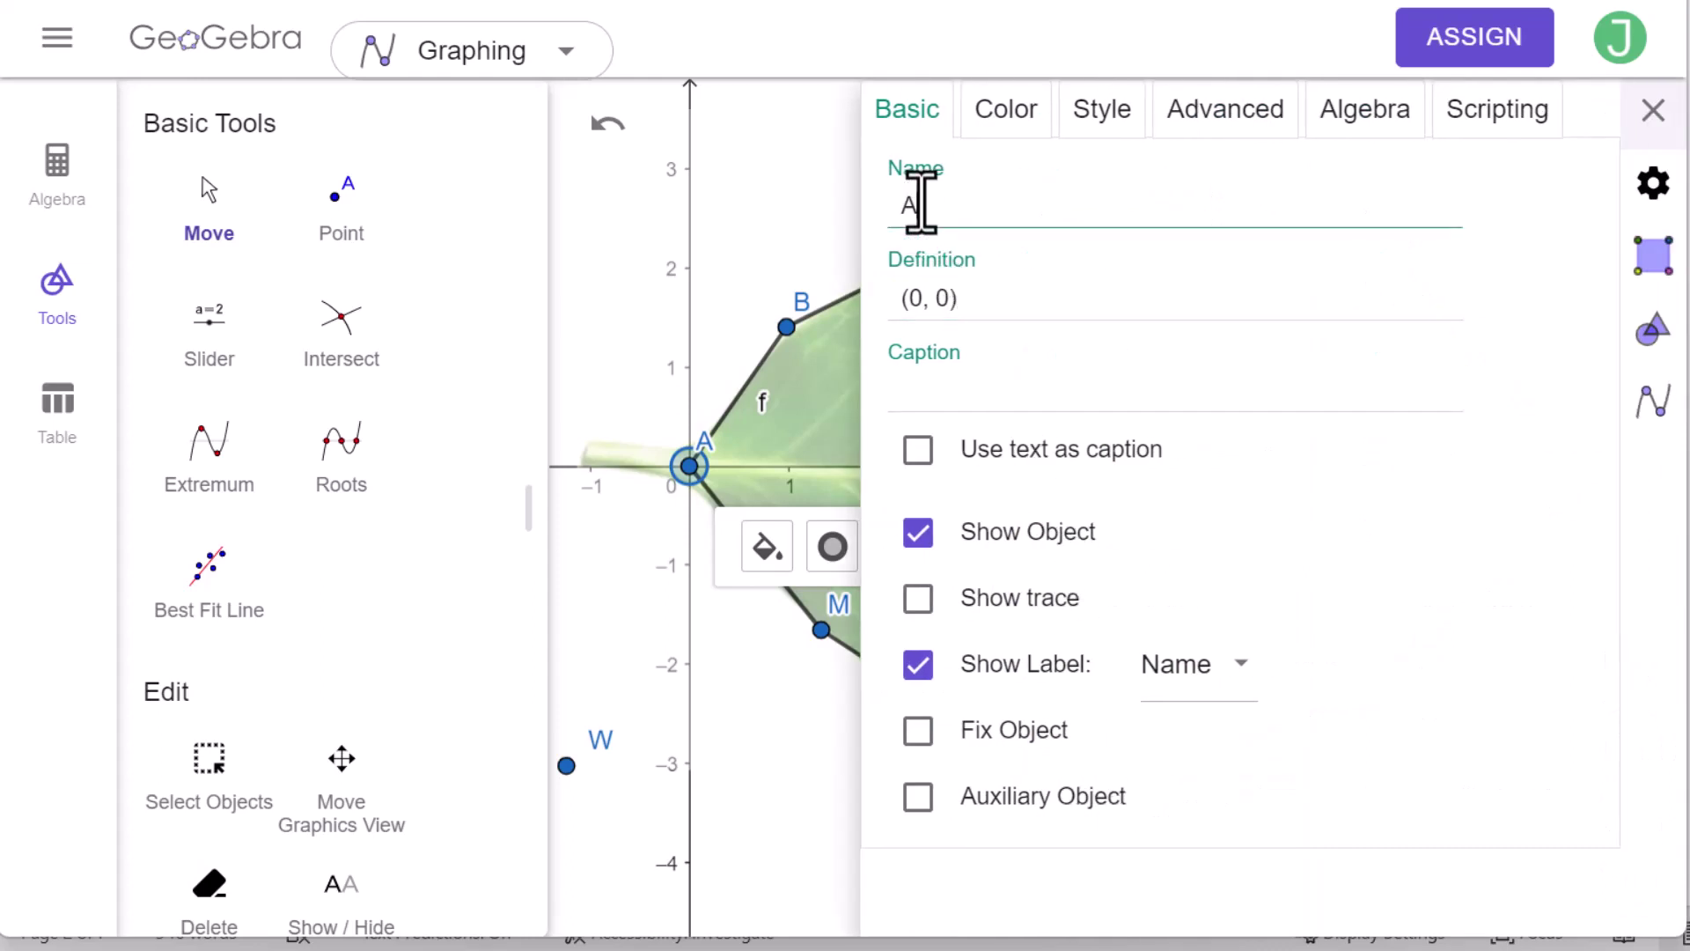
pyautogui.write('1')
pyautogui.click(1654, 112)
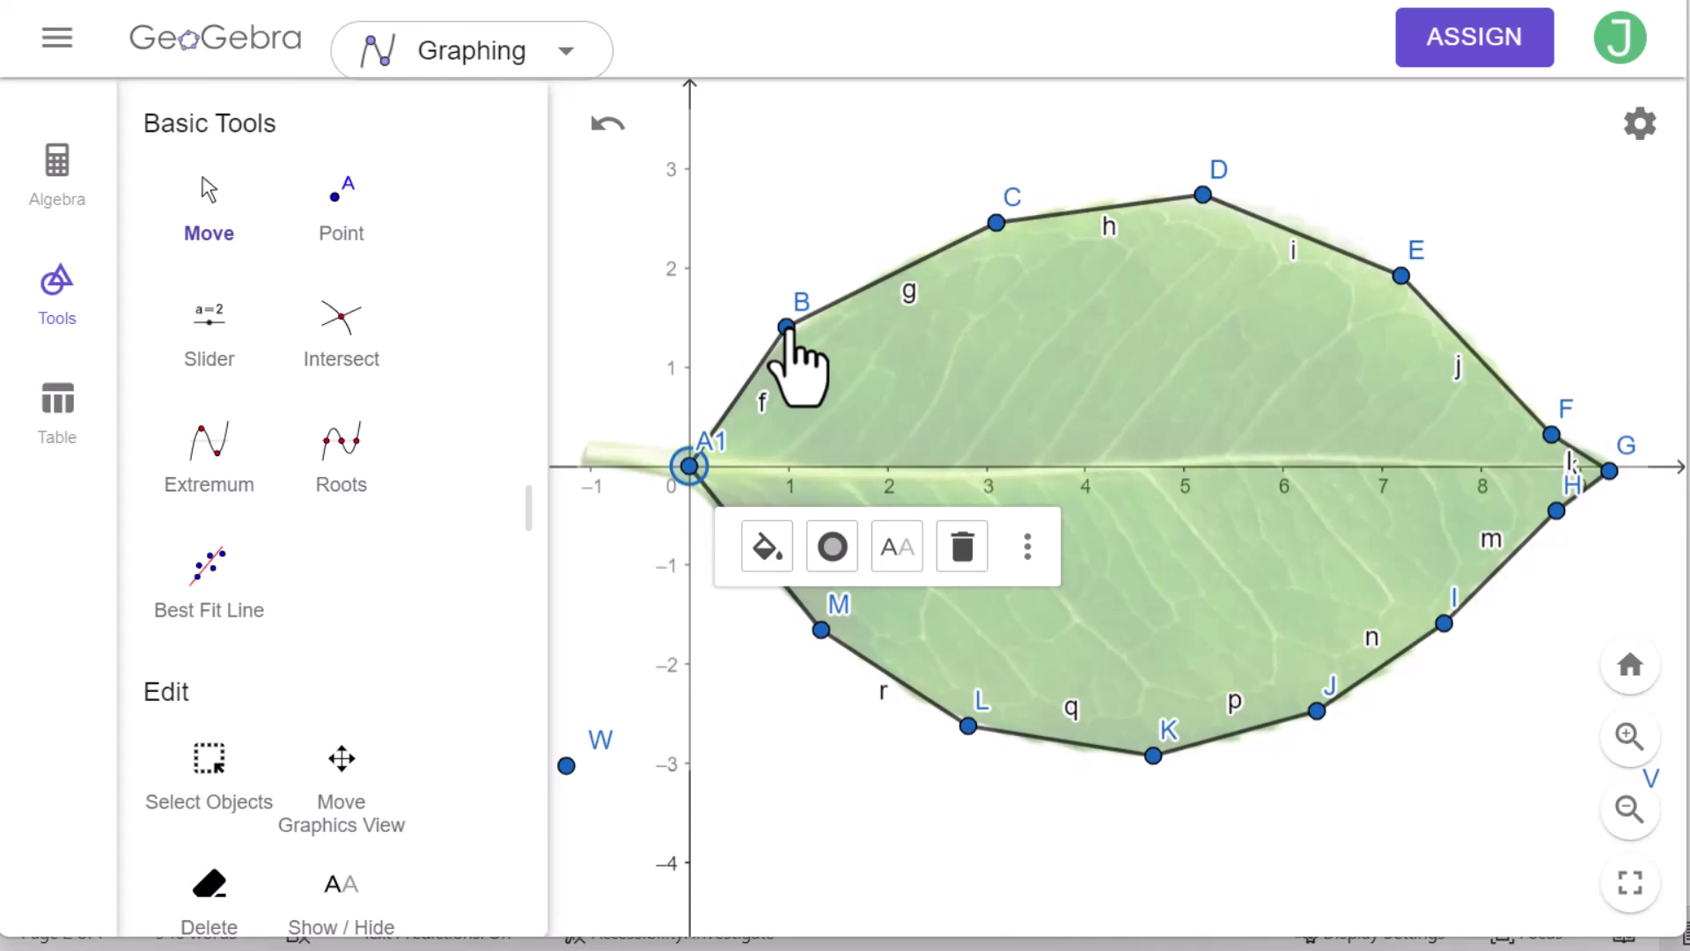
# Rename point B to B1 in its Settings.
pyautogui.click(787, 327)
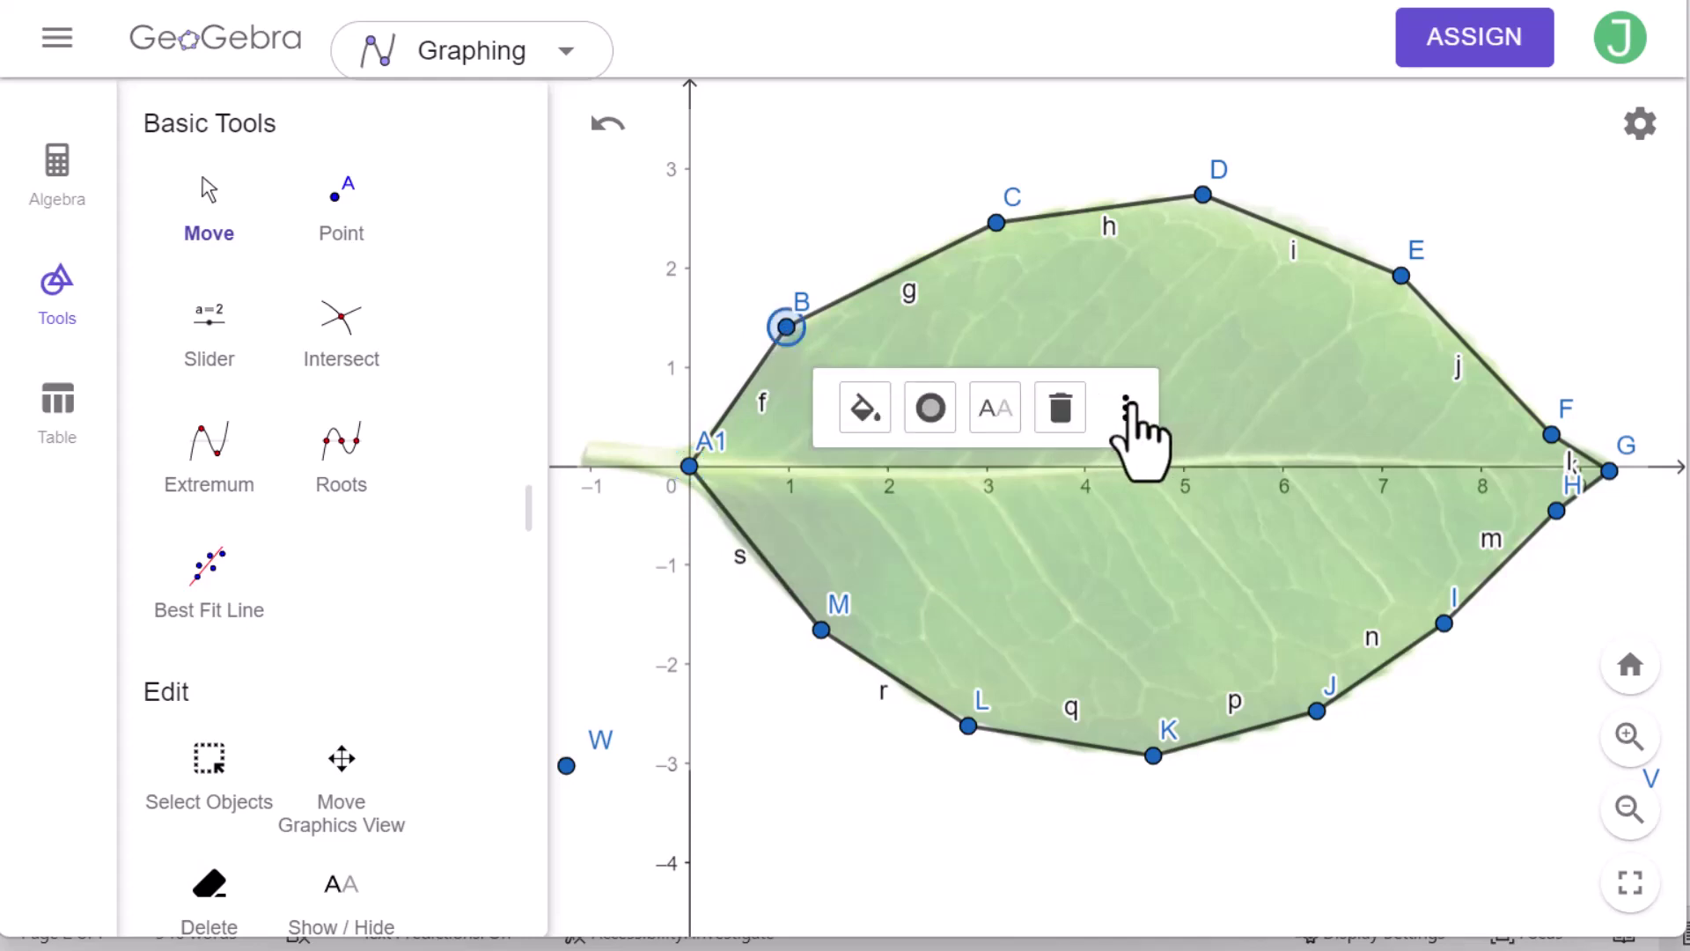
pyautogui.click(1127, 408)
pyautogui.click(1237, 630)
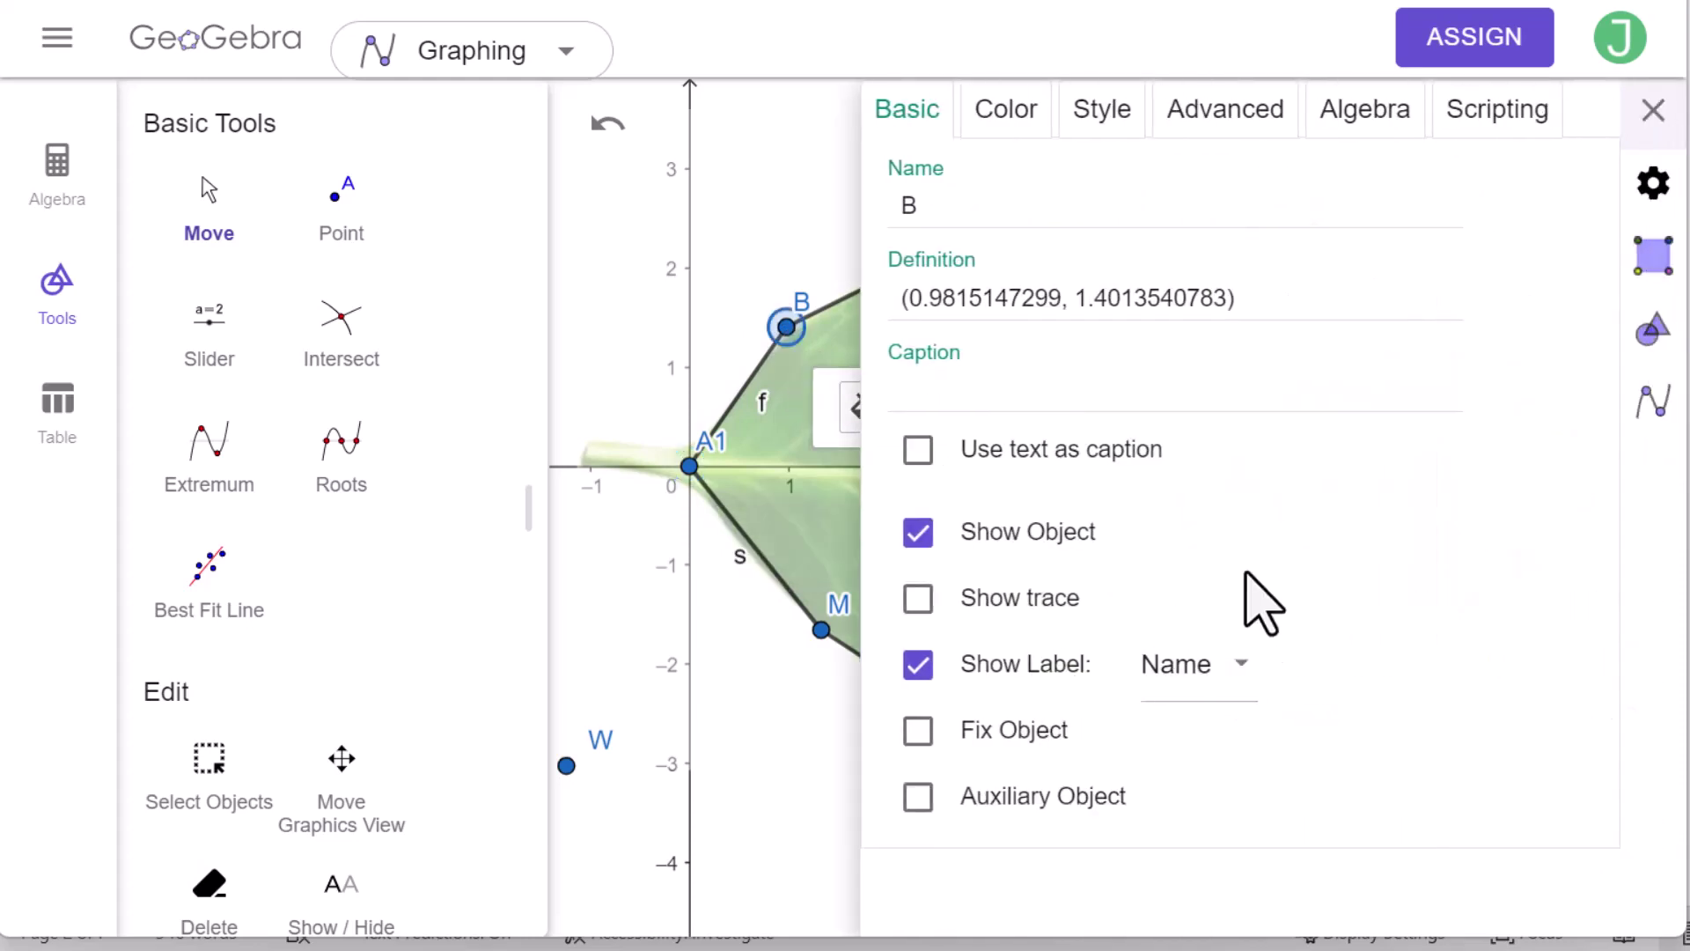
pyautogui.click(926, 218)
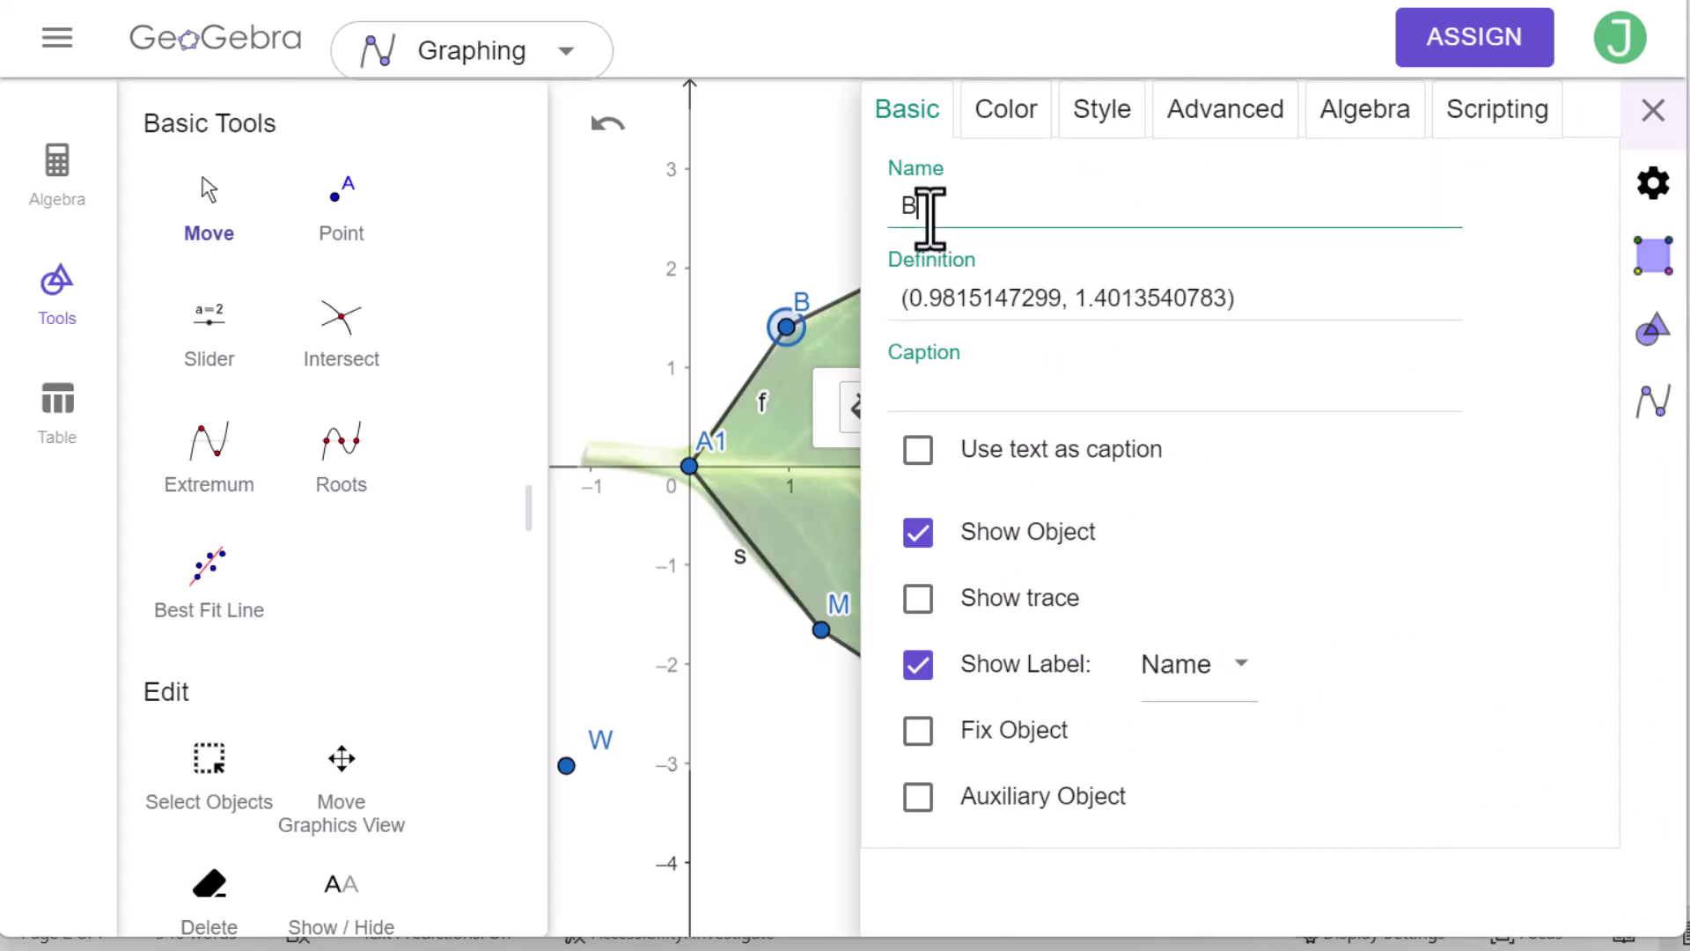
pyautogui.write('1')
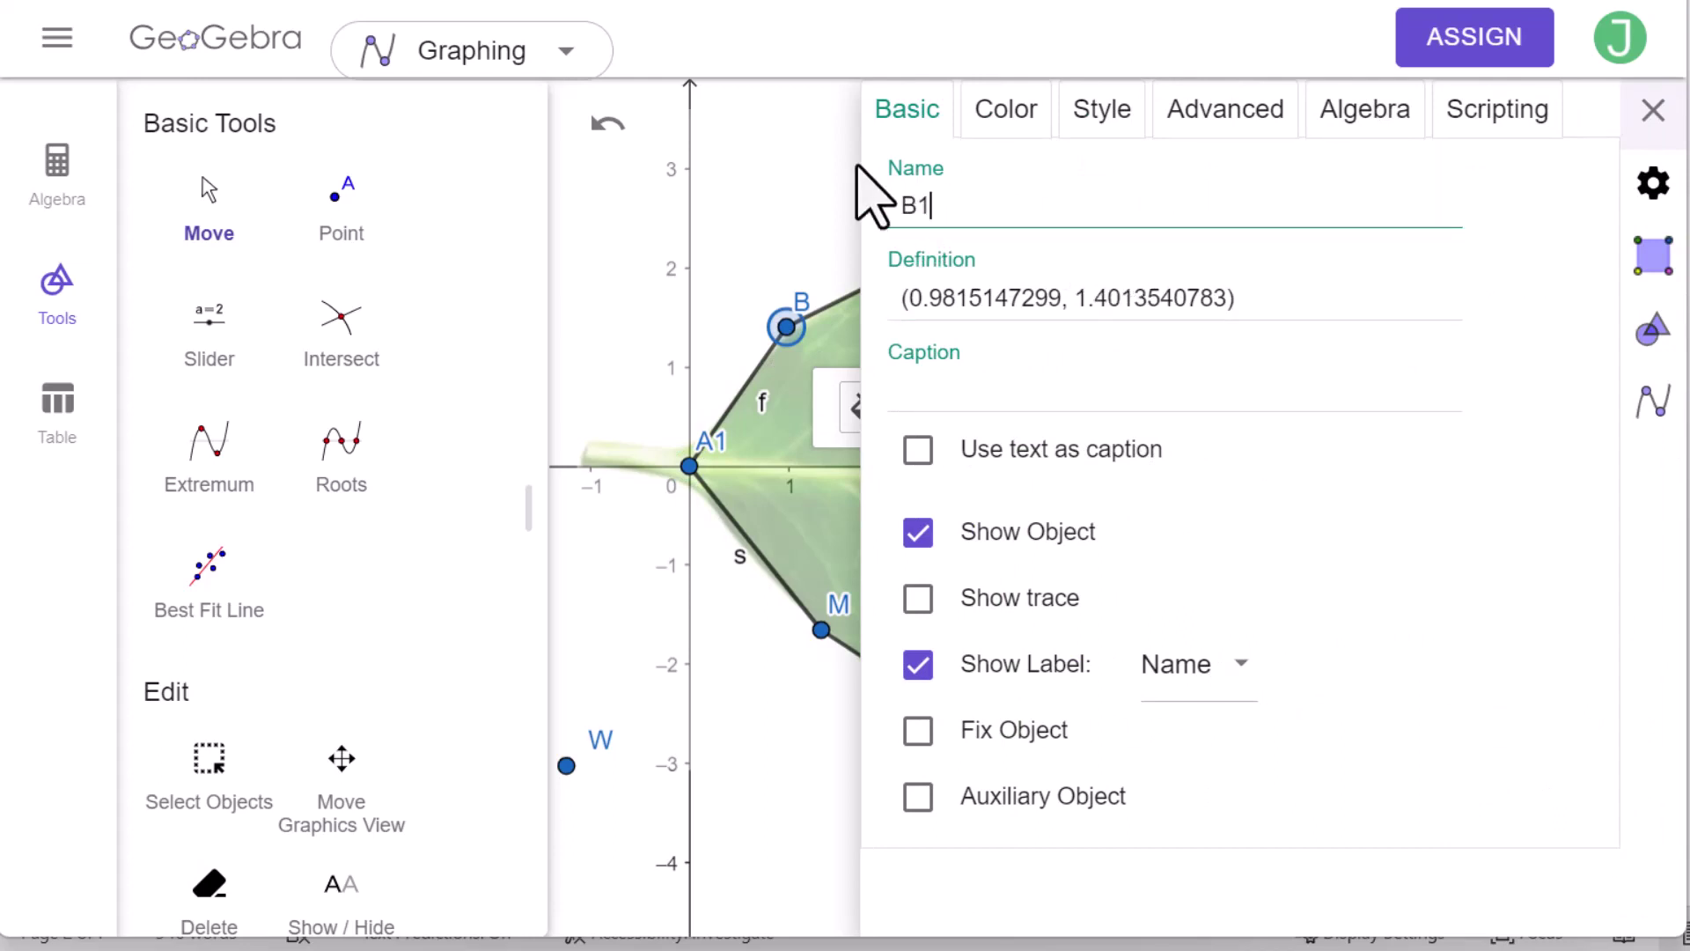
pyautogui.click(772, 695)
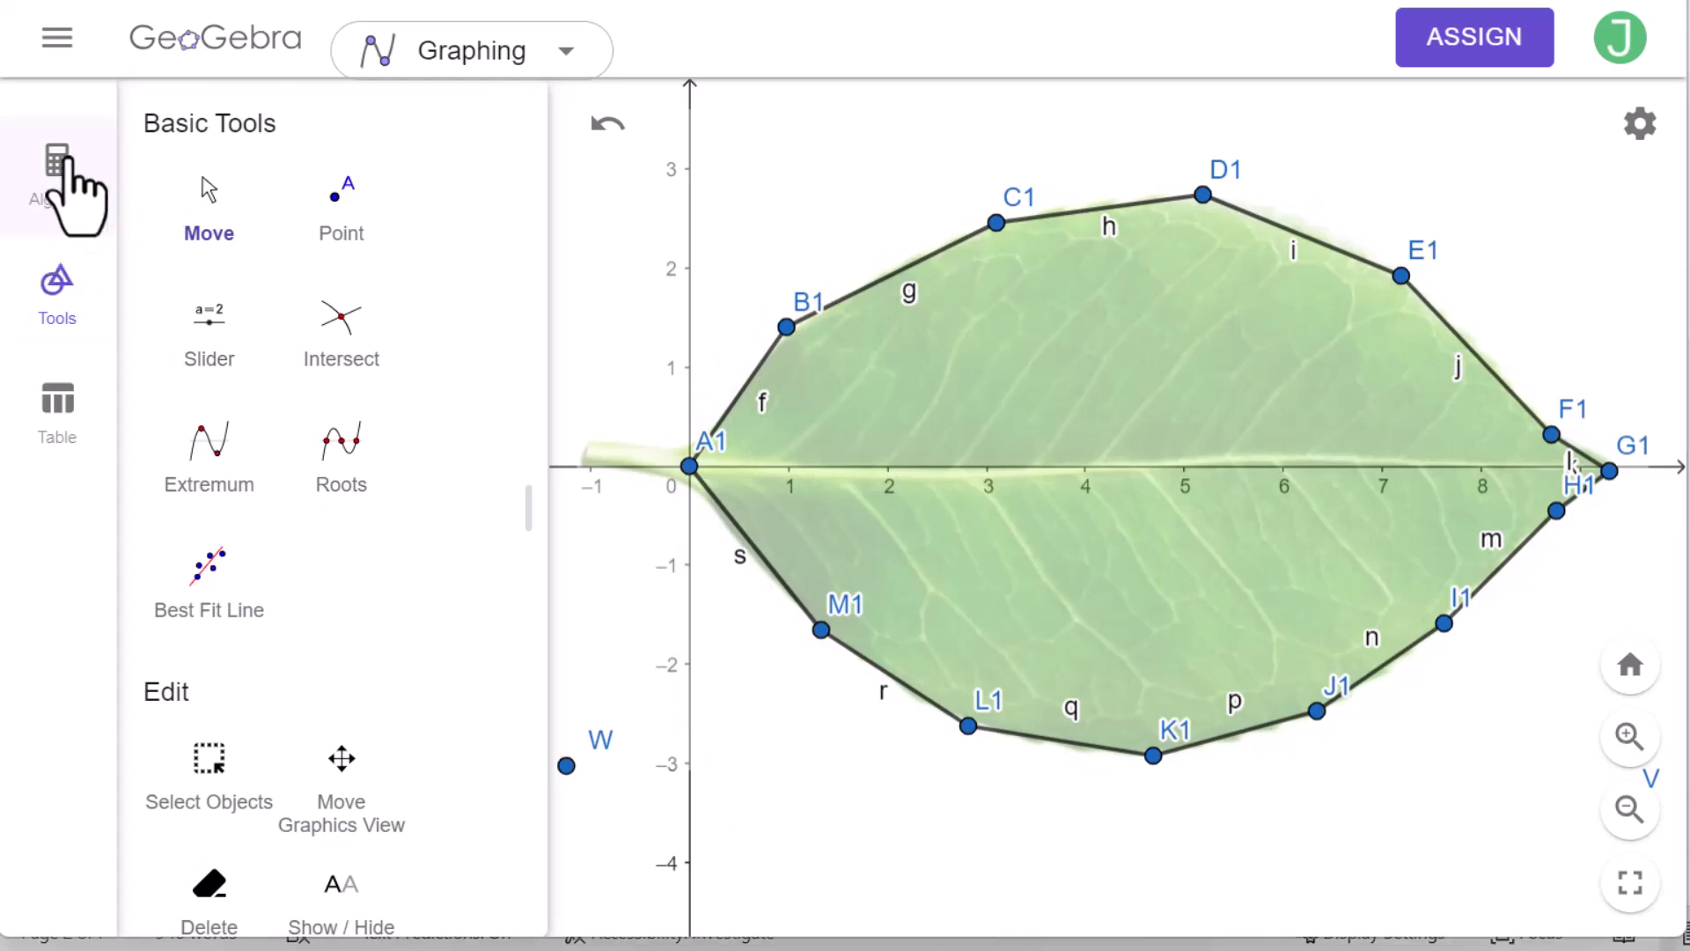
# Open the Algebra list and widen it to show full 10-decimal vertex coordinates.
pyautogui.click(63, 181)
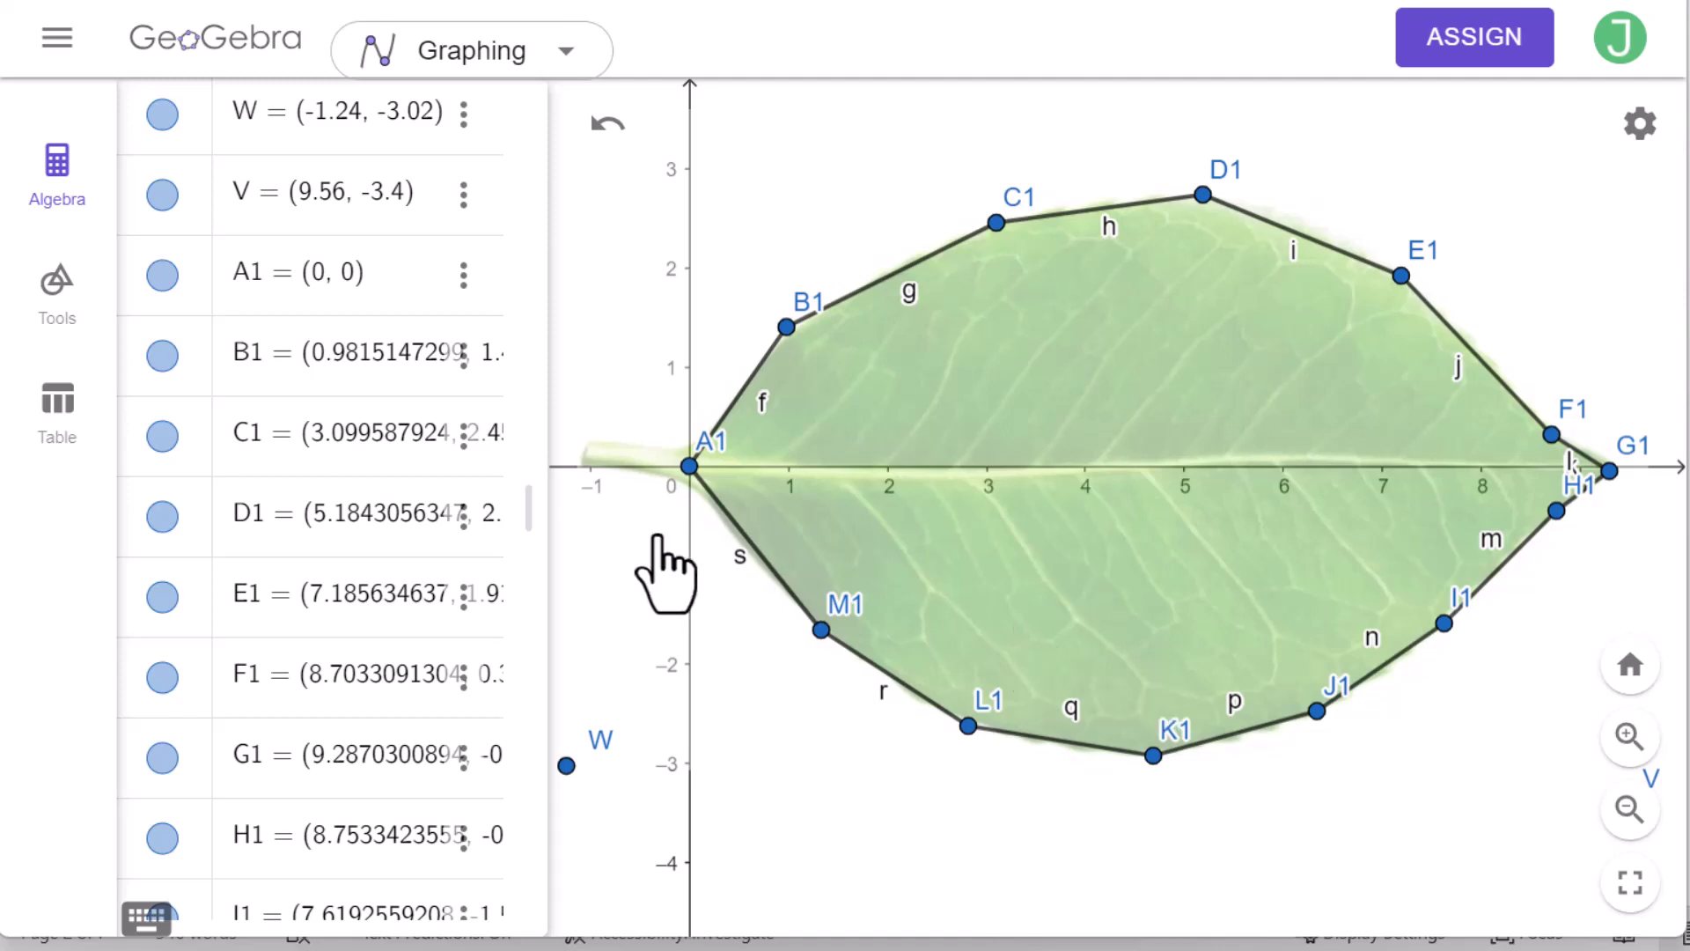
pyautogui.moveTo(535, 505); pyautogui.dragTo(797, 504)
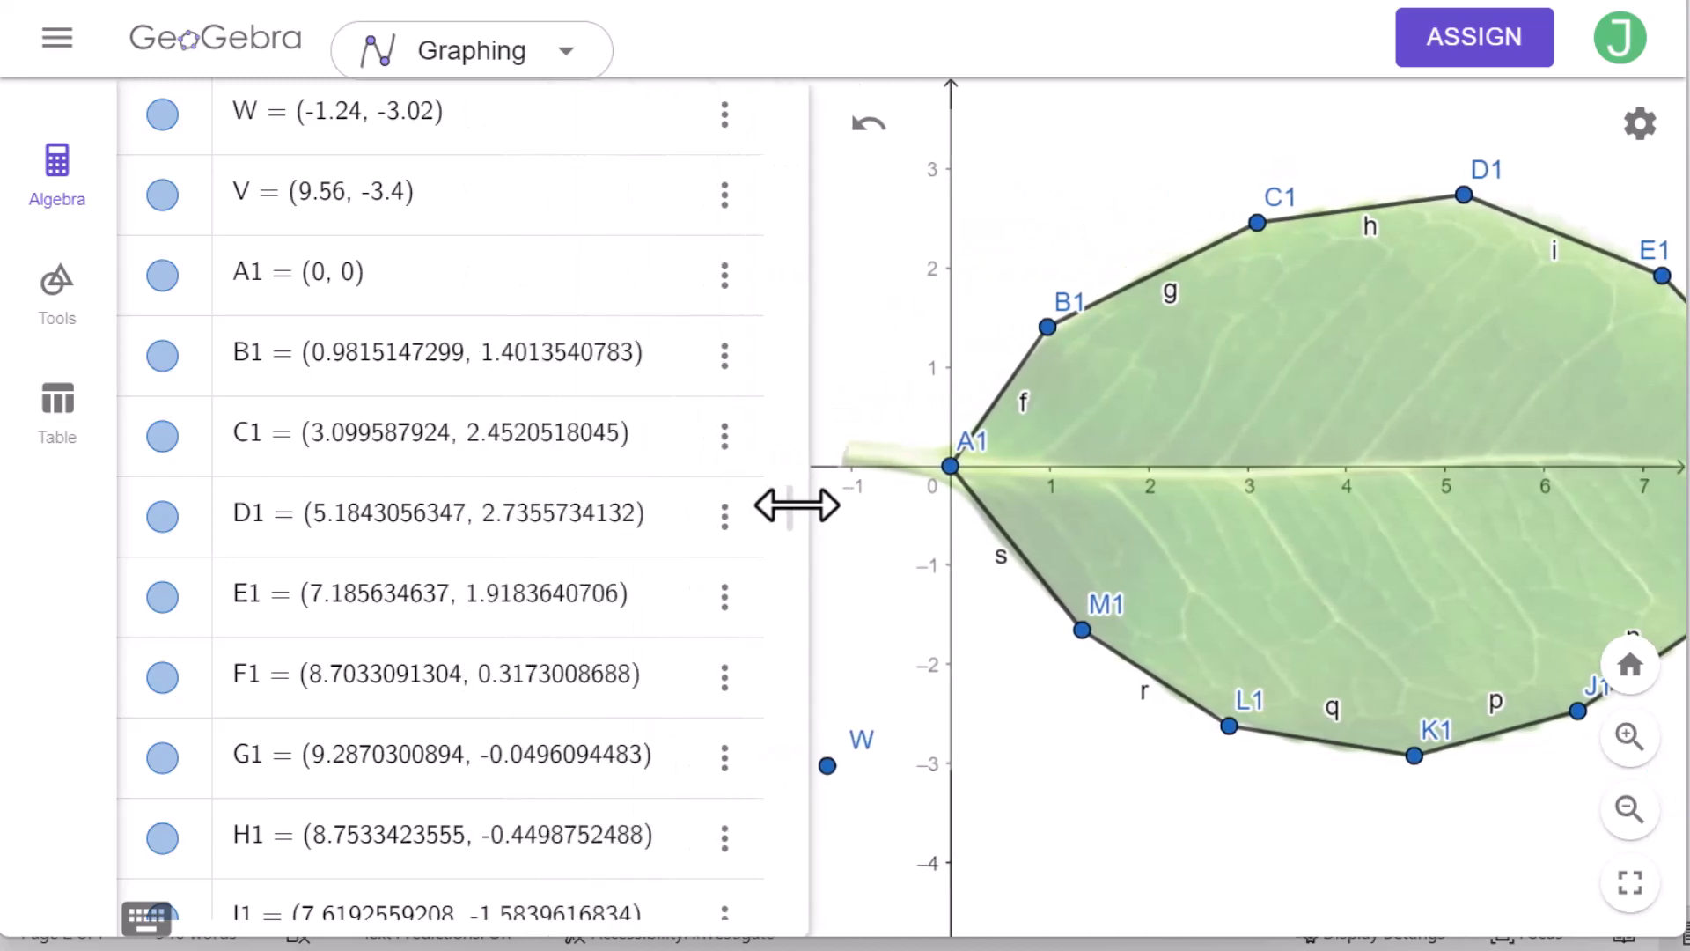